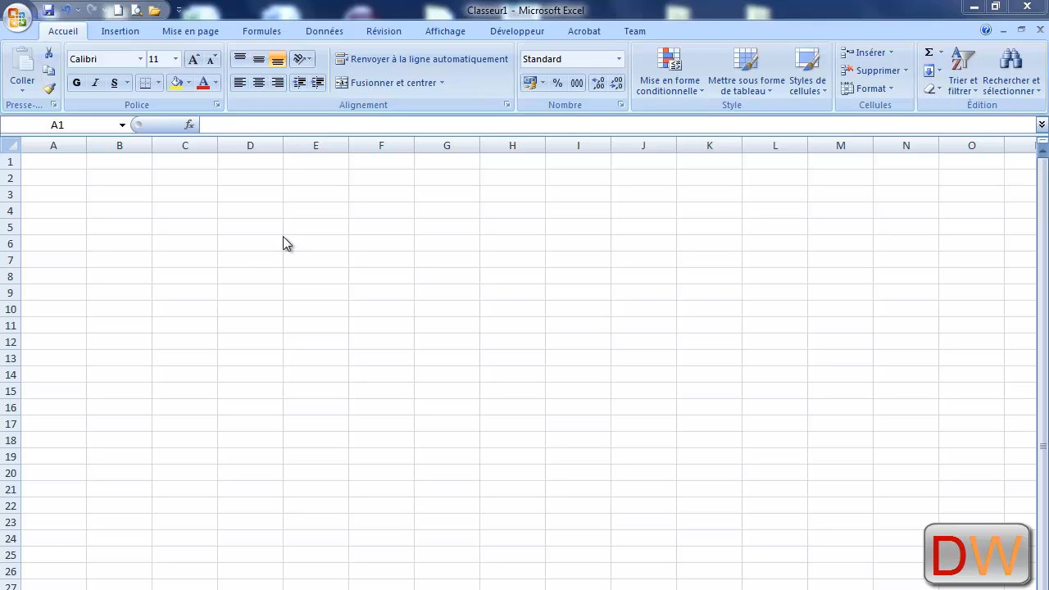
Step: Enter the column headers "Date facture", "N° facture" and "Montant TTC" in cells A1 to C1
click(66, 168)
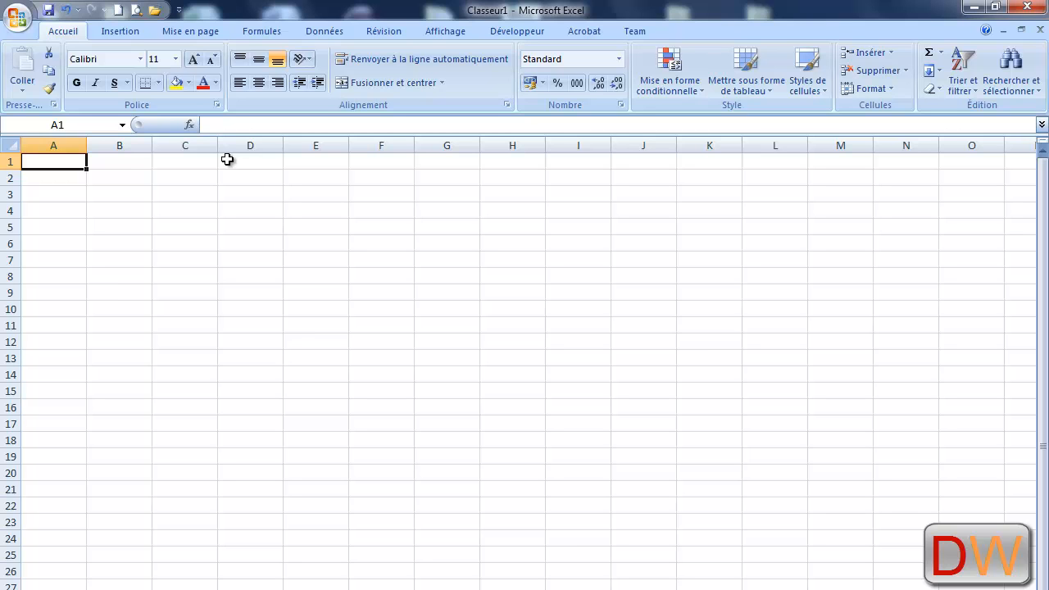
text(D)
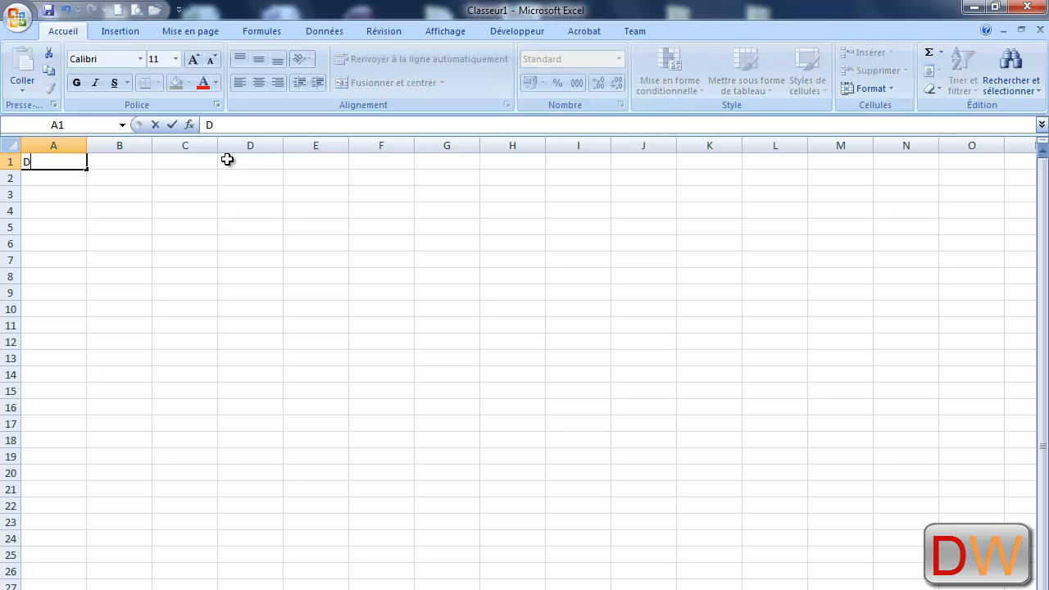
text(ate facture)
key(Tab)
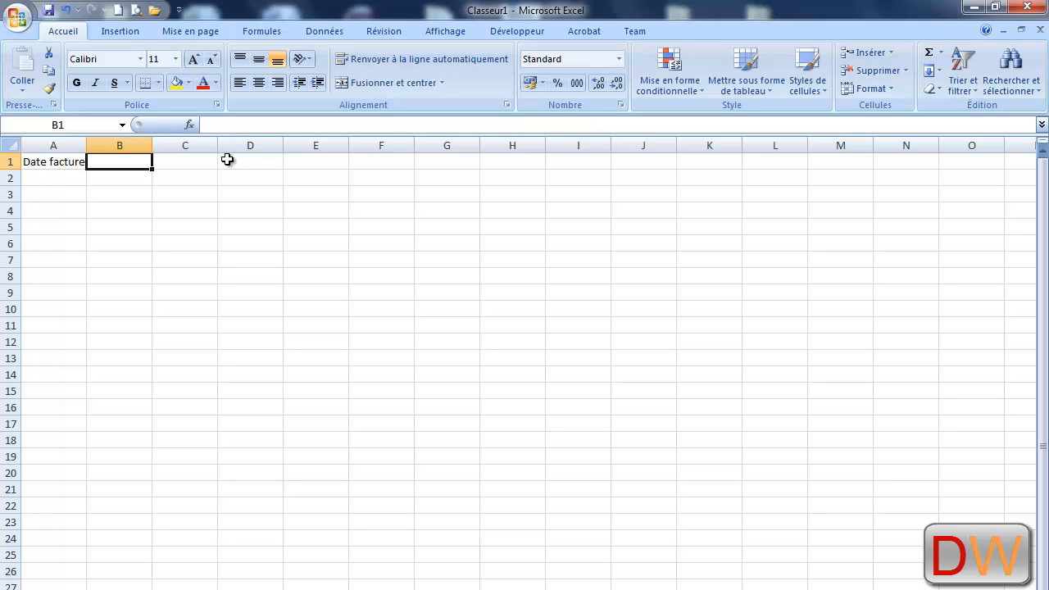
text(N)
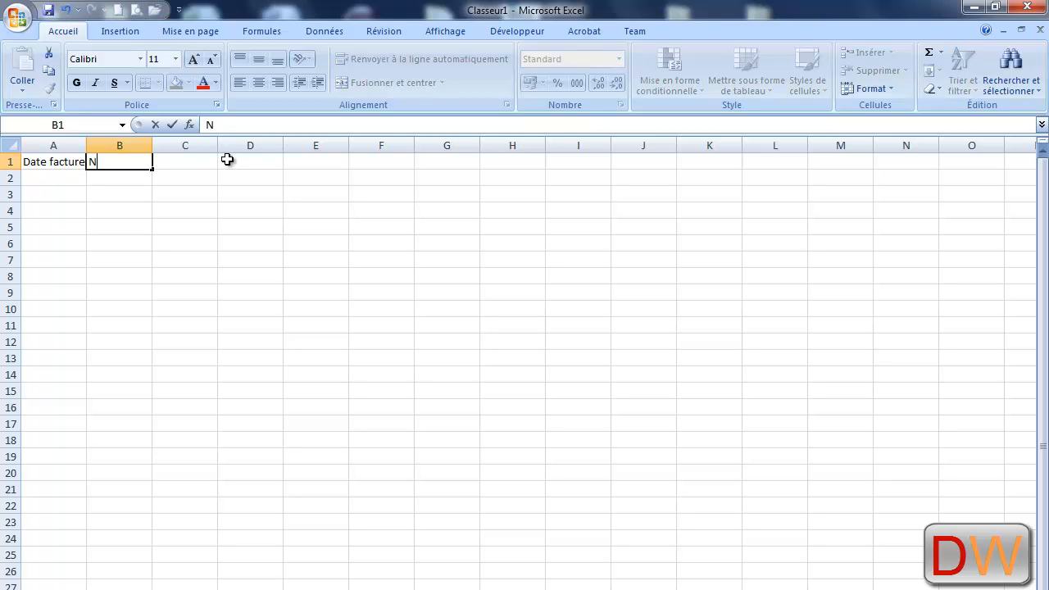
text(° facture)
key(Tab)
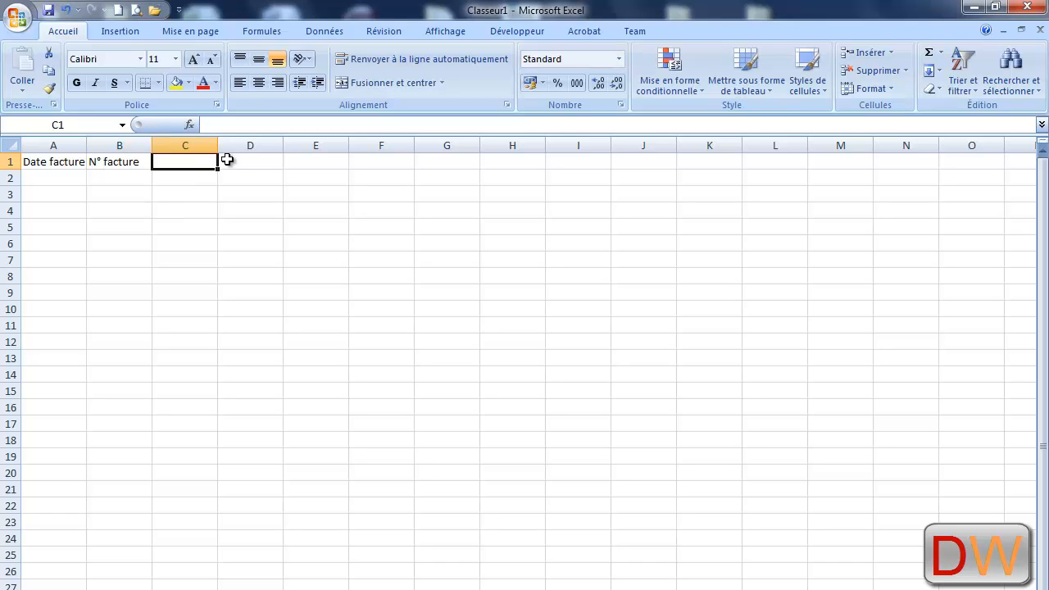
text(Montant)
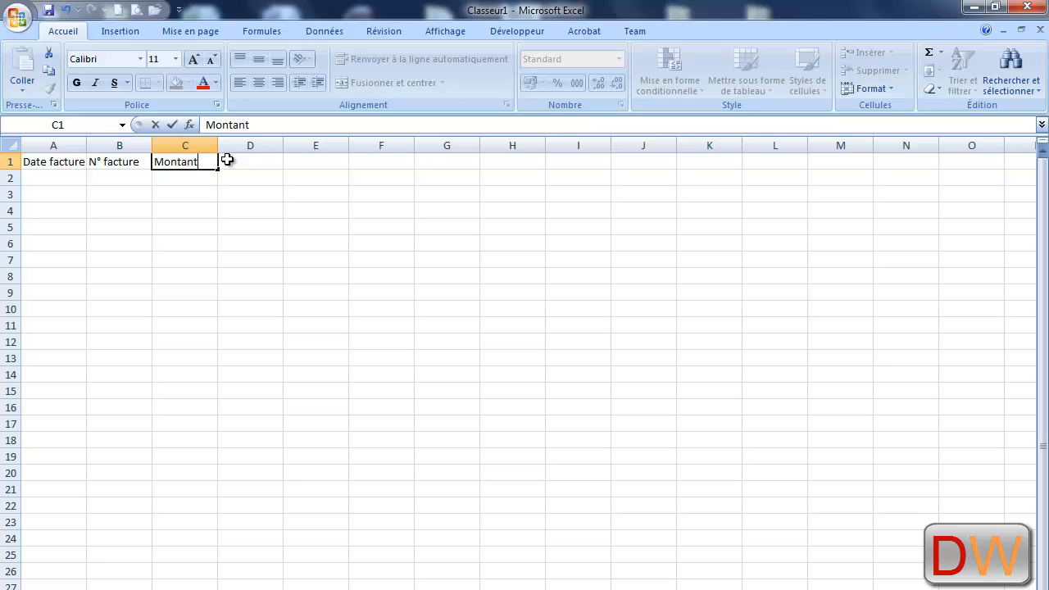
text( TTC)
key(Tab)
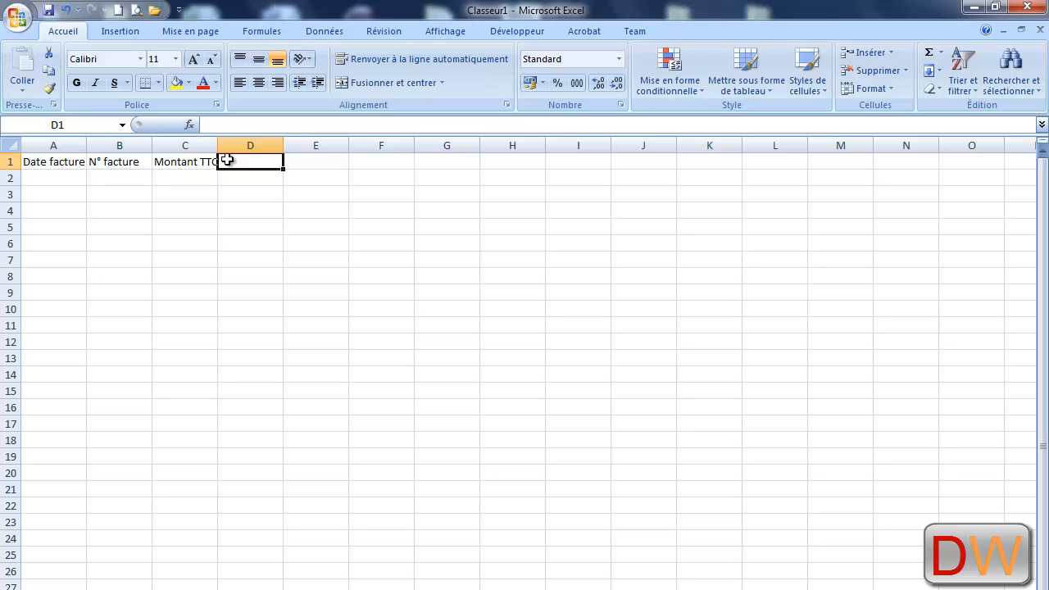
Step: Add the headers "Échéance" in D1 and "Date échéance" in E1
text(Echéance)
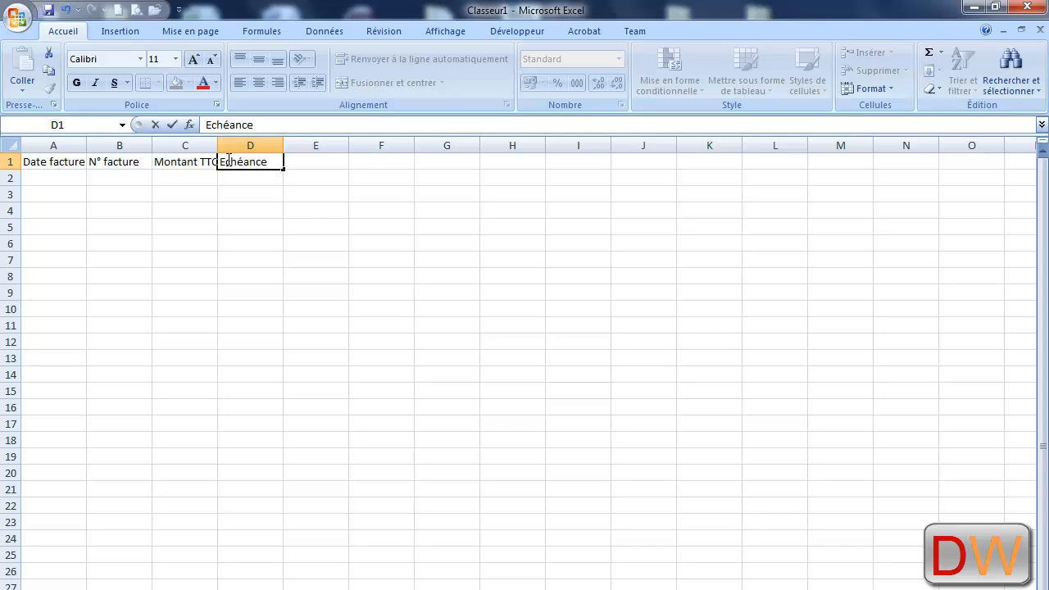
key(Tab)
text(Da)
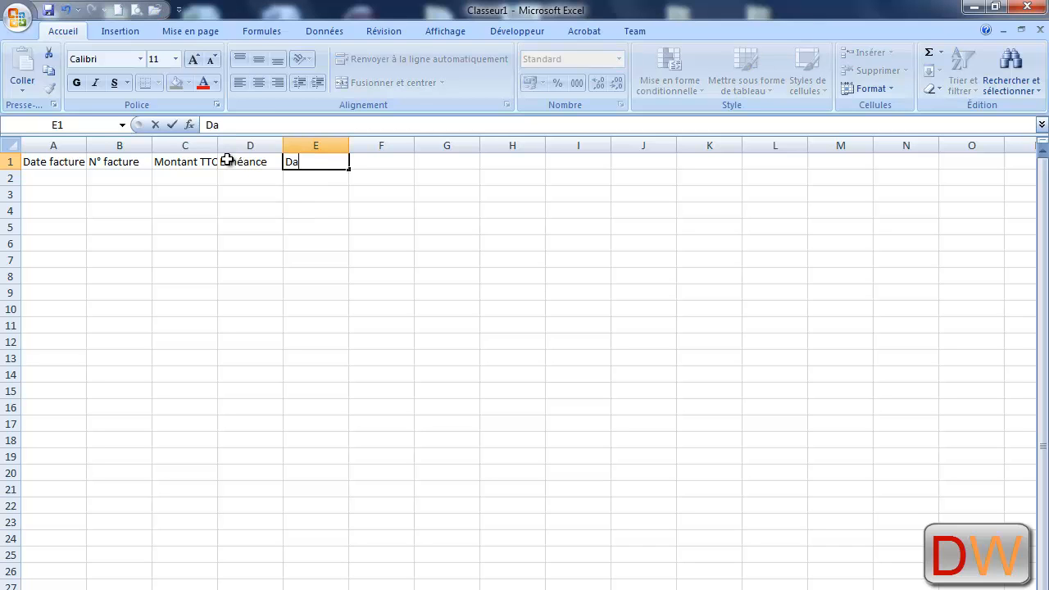
text(te échéance)
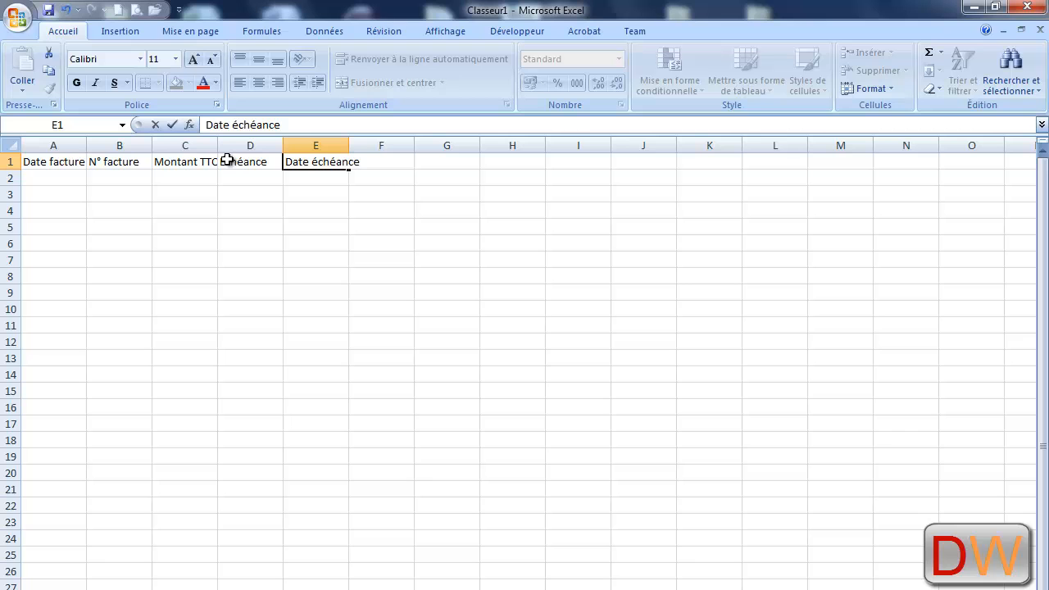
key(Return)
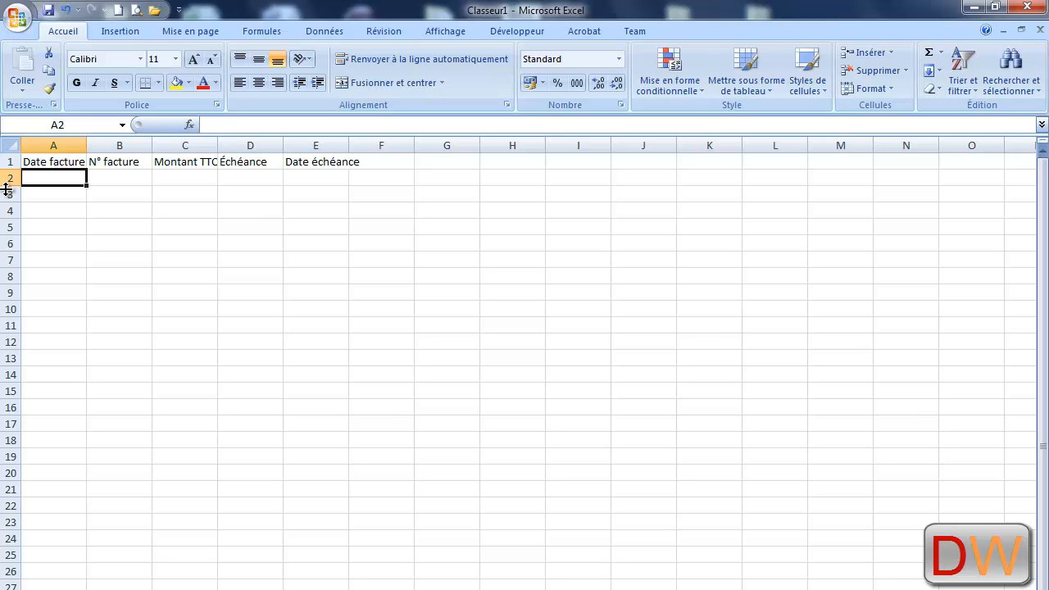
Step: Enter the invoice dates 12/01/2014, 15/02/2014 and 25/03/2014 in cells A2 to A4
text(12/1)
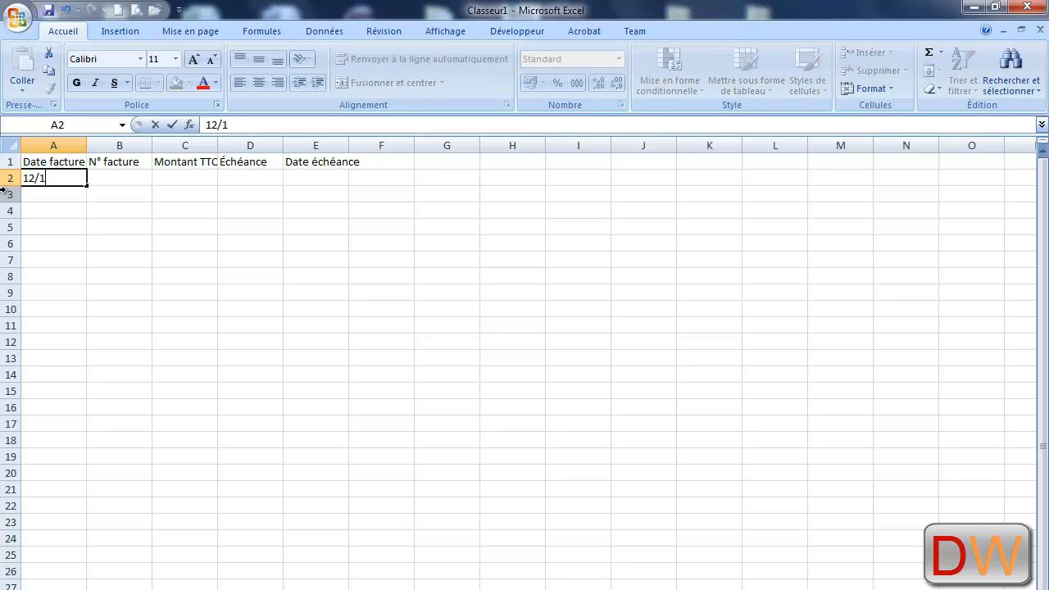
text(/14)
key(Tab)
key(Down)
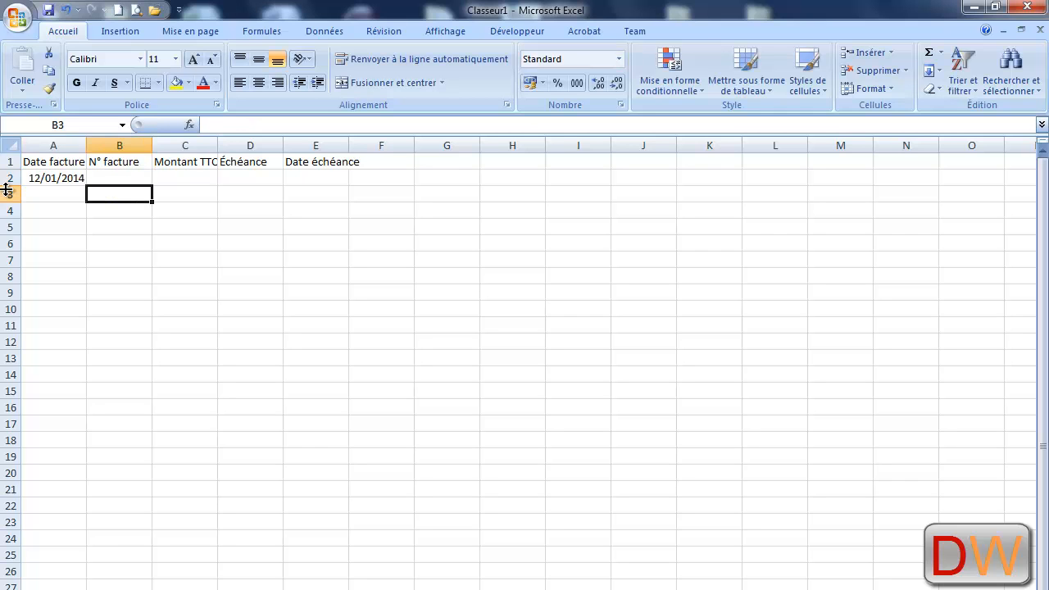
key(Left)
text(15/2/14)
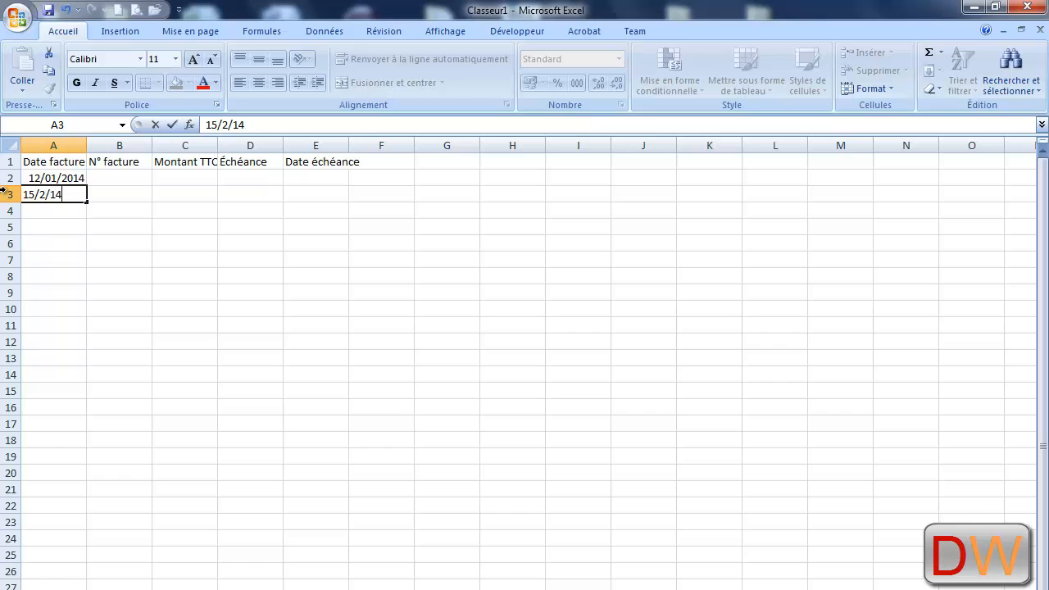
key(Return)
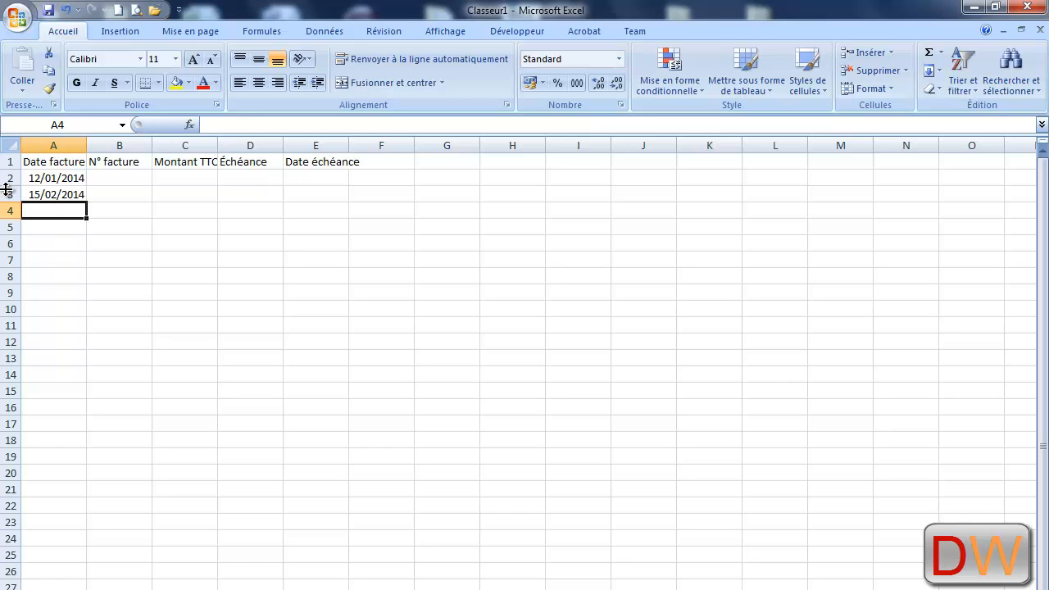
text(25/3/14)
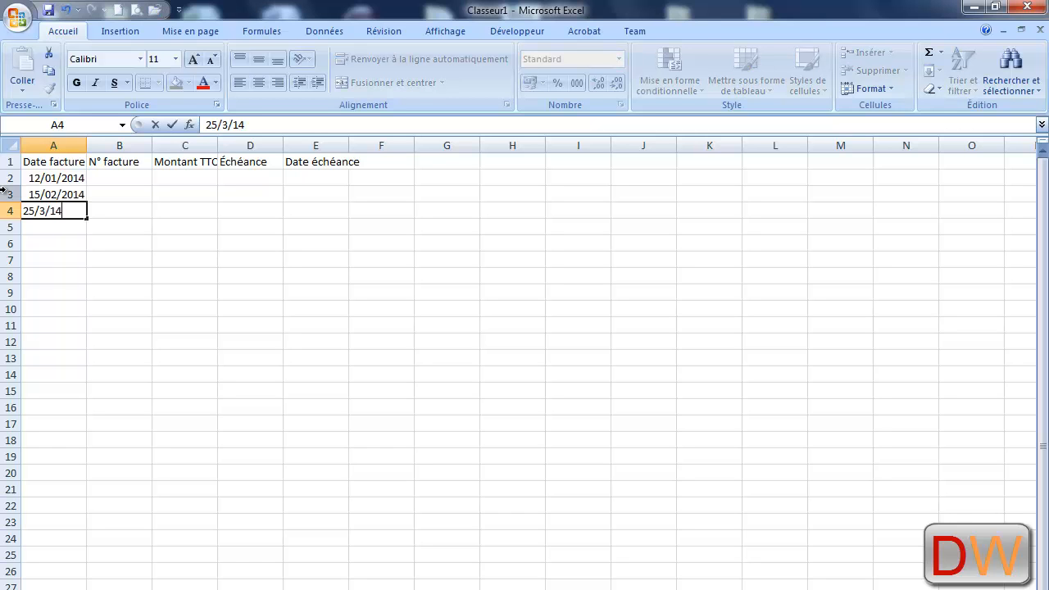
key(Return)
Step: Enter the invoice dates 16/07/2014 in A5 and 18/07/2014 in A6
text(1)
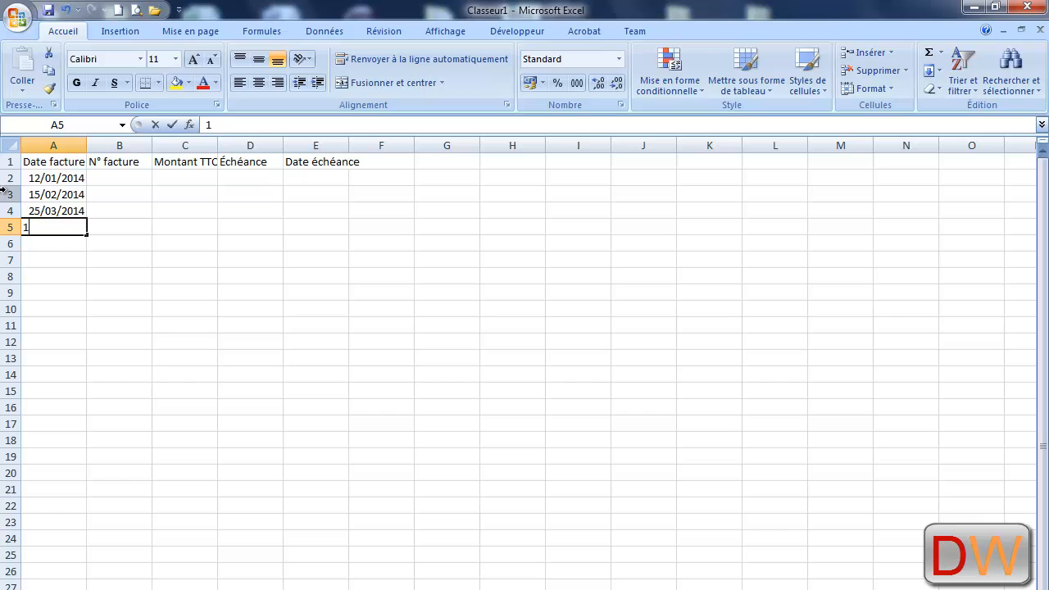
text(6/07/2014)
key(Return)
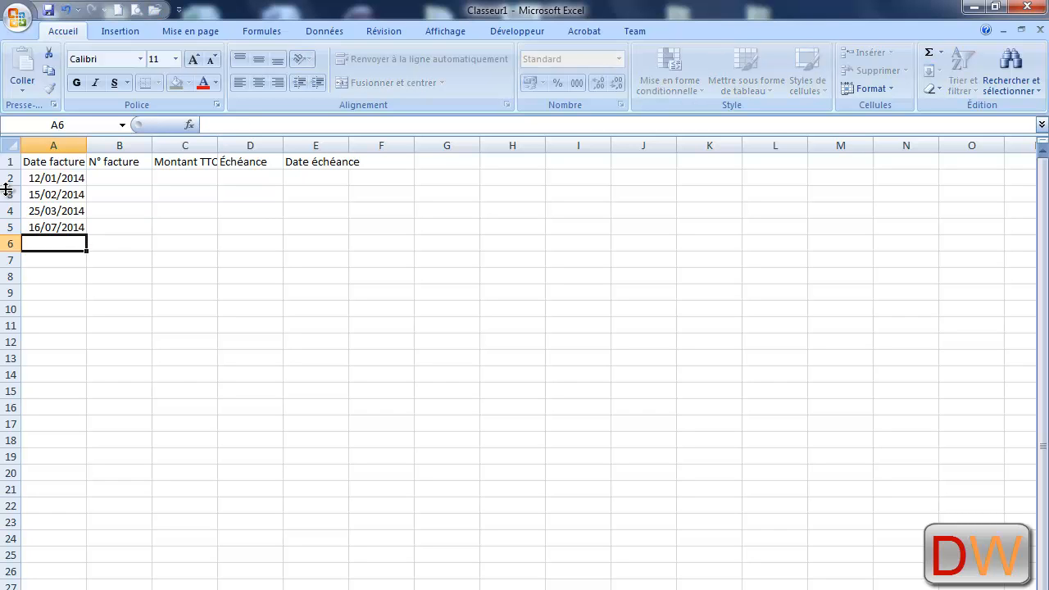
text(18)
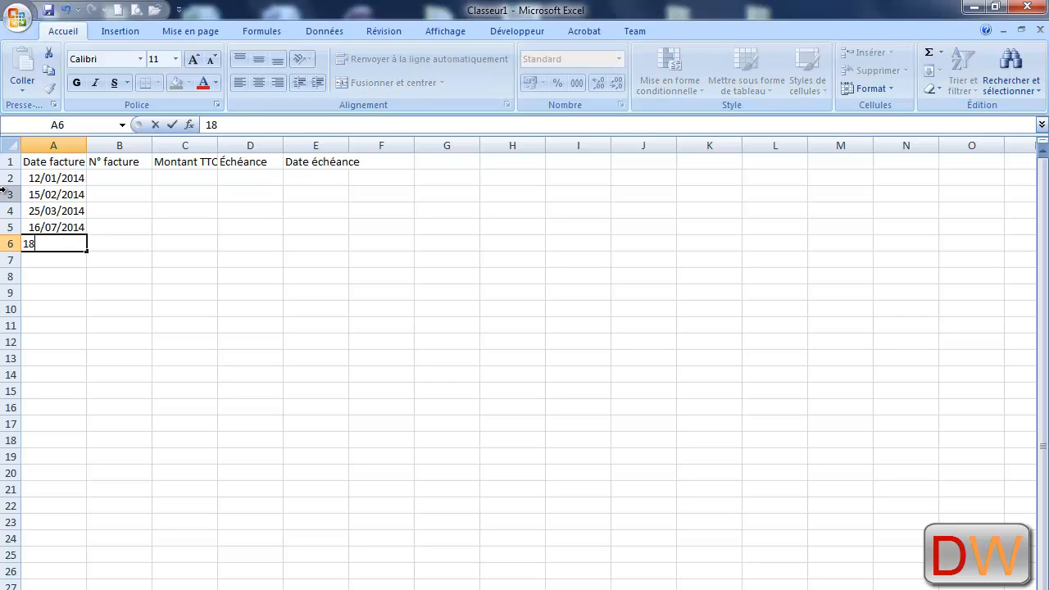
text(/3)
key(BackSpace)
key(BackSpace)
text(/7/14)
key(Return)
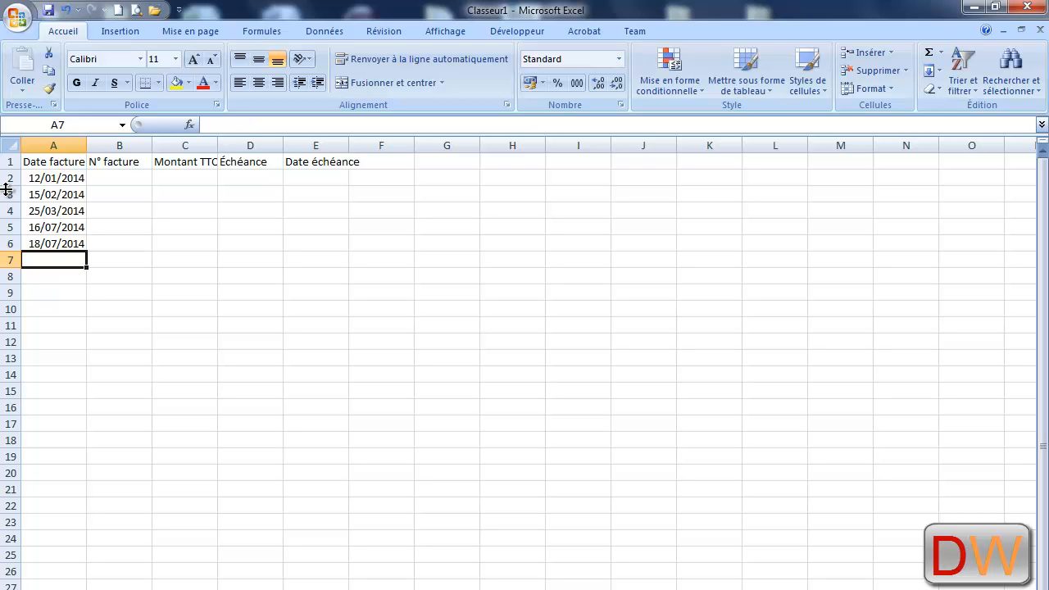
Step: Enter the invoice dates 15/08/2014, 20/09/2014, 25/10/2014 and 30/12/2014 in cells A7 to A10
text(15/8/14)
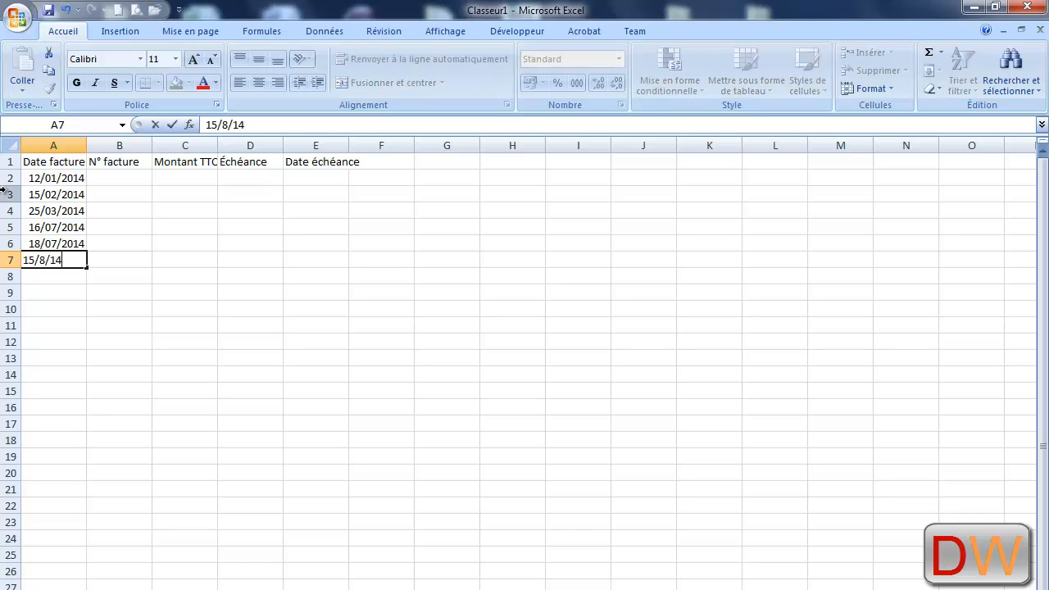
key(Return)
text(20/9/14)
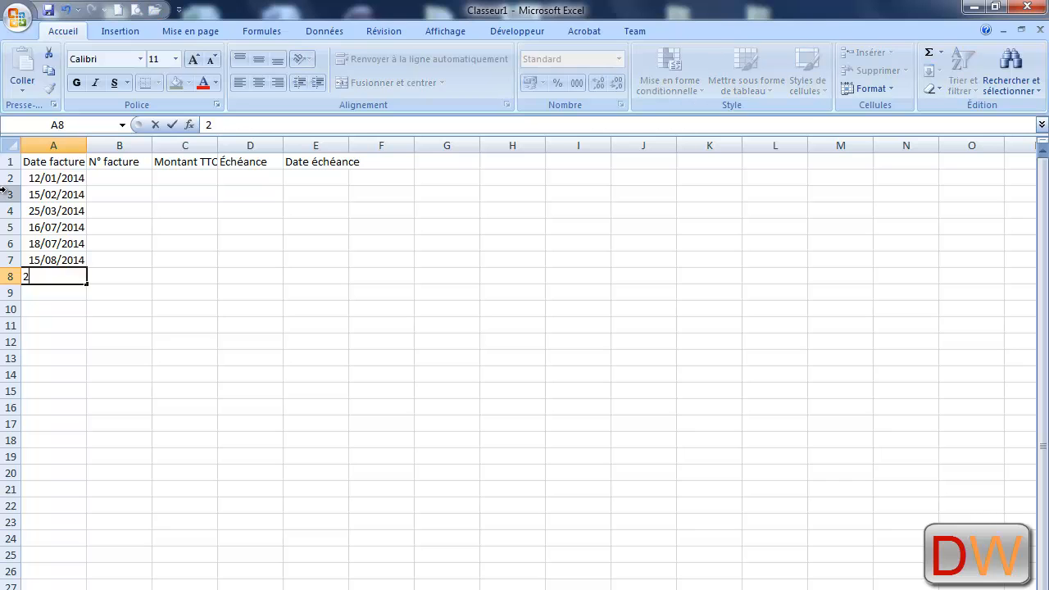
key(Return)
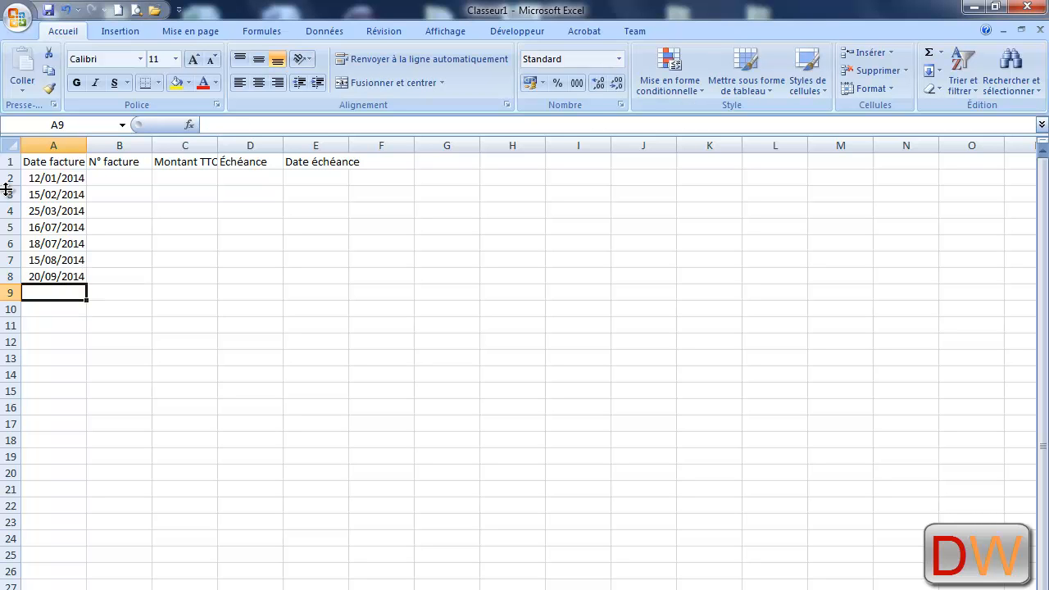
text(25/10/14)
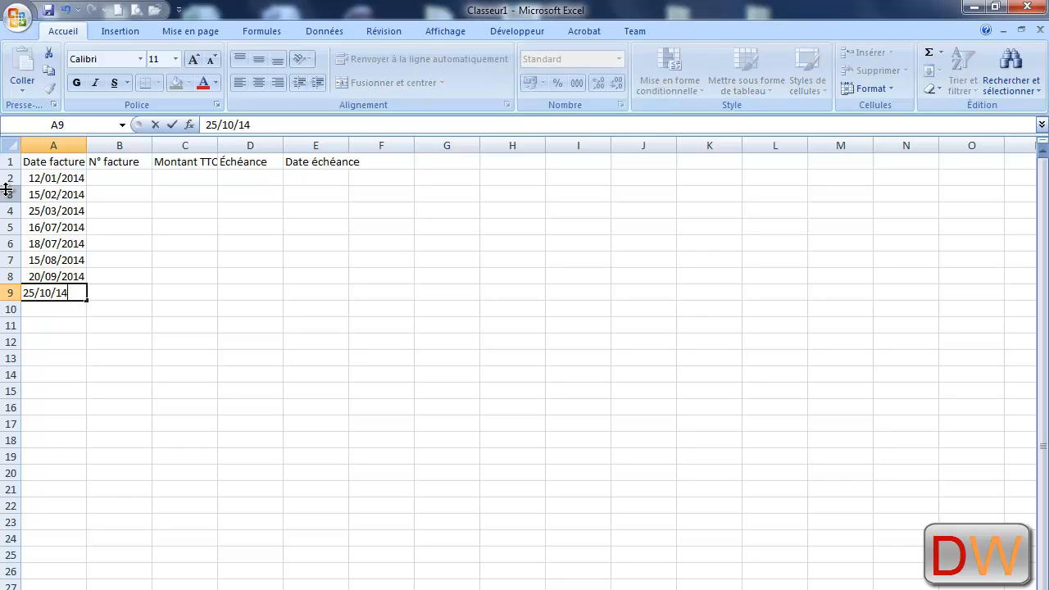
key(Return)
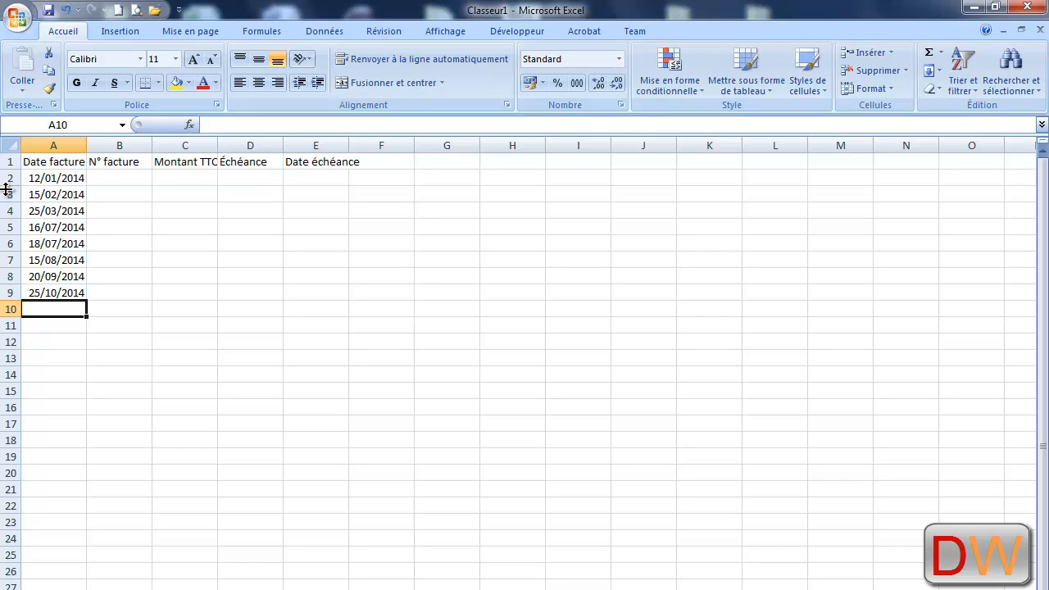
text(30/12/14)
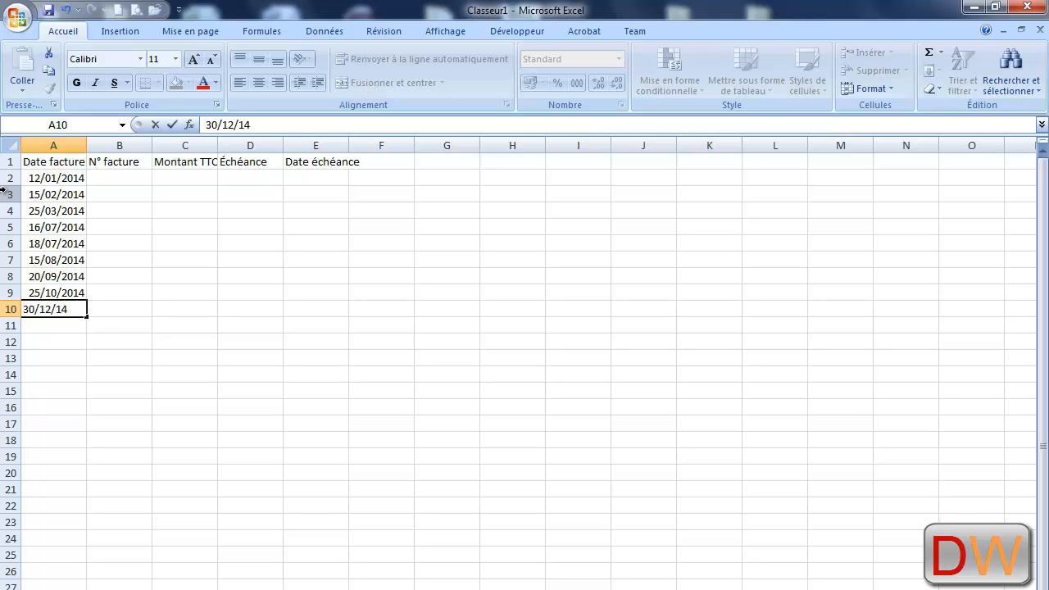
key(Return)
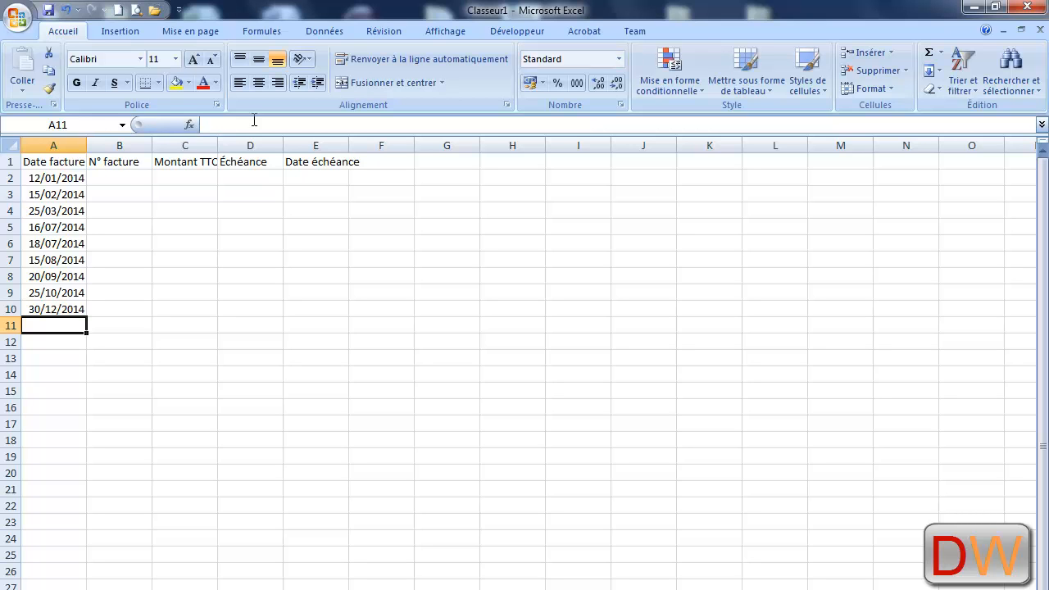
Step: Enter F004 as the first invoice number in B2
click(113, 179)
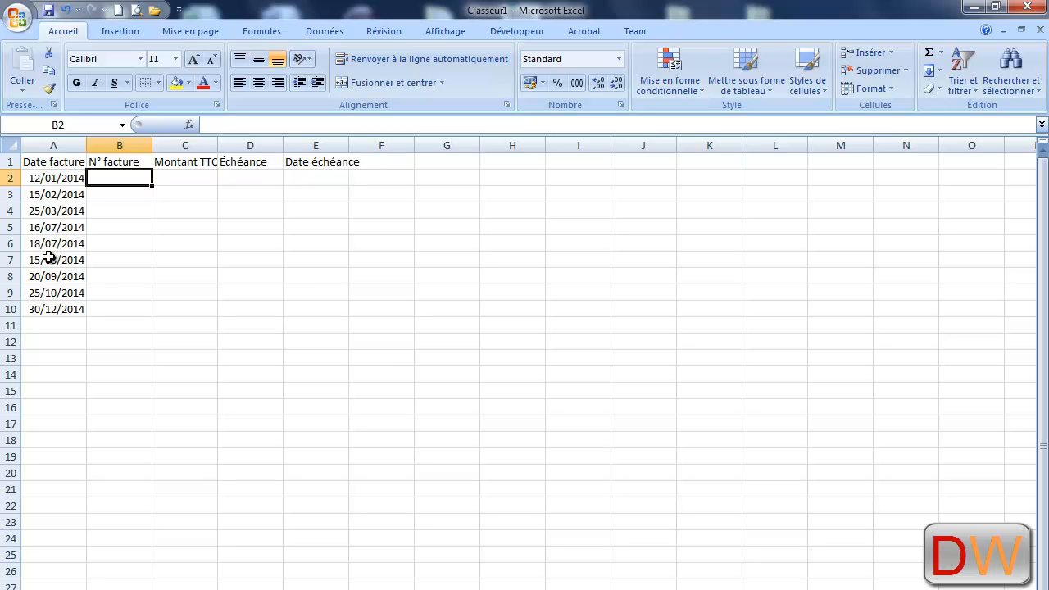
text(F)
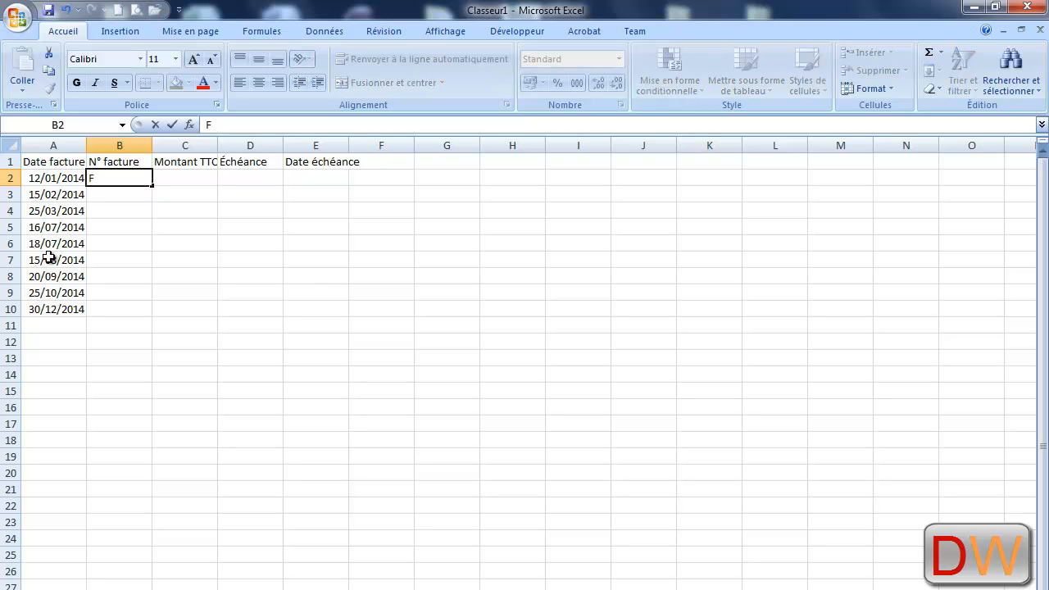
text(004)
key(Return)
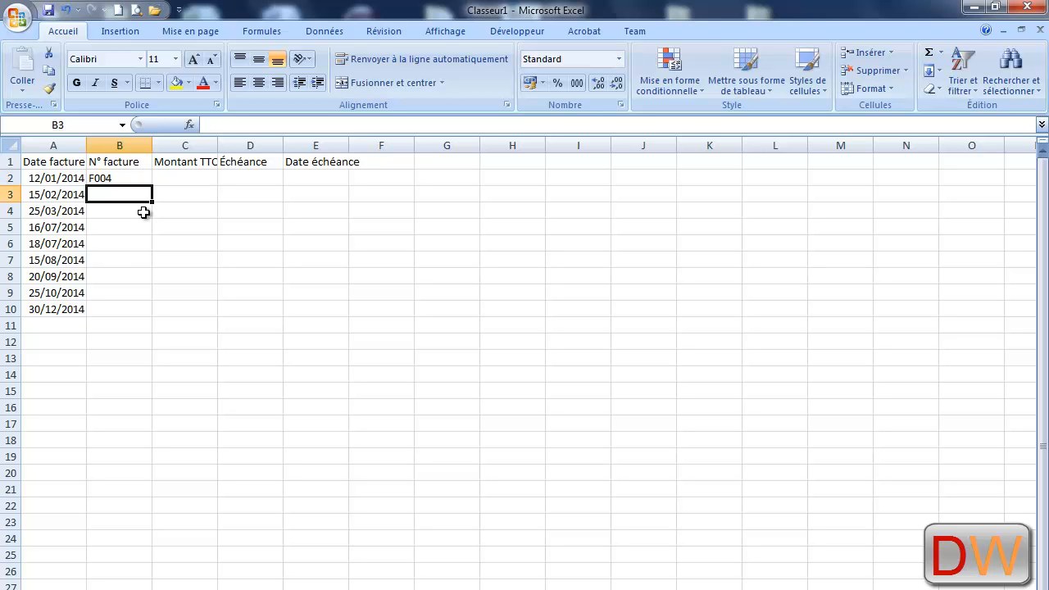
click(114, 177)
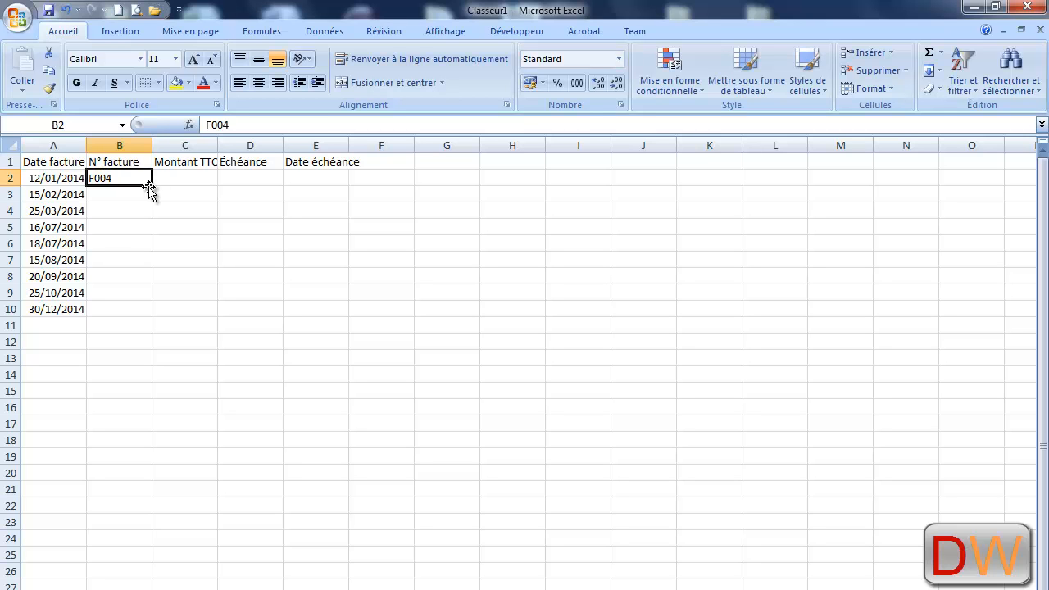
Step: Enter invoice number F008 in B3 and extend the series from B2:B3 down to B10
click(134, 198)
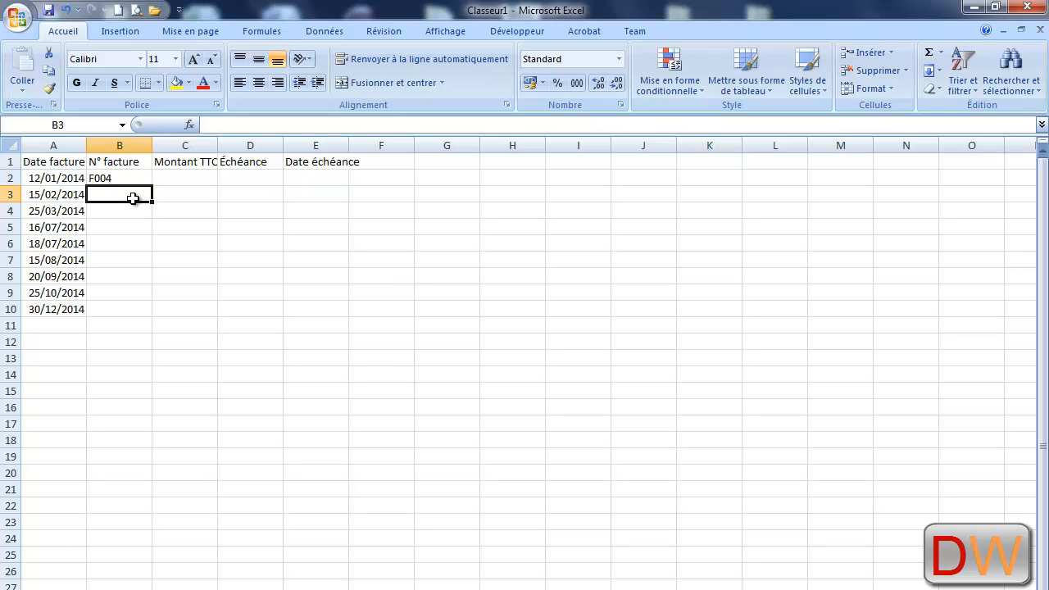
text(F00)
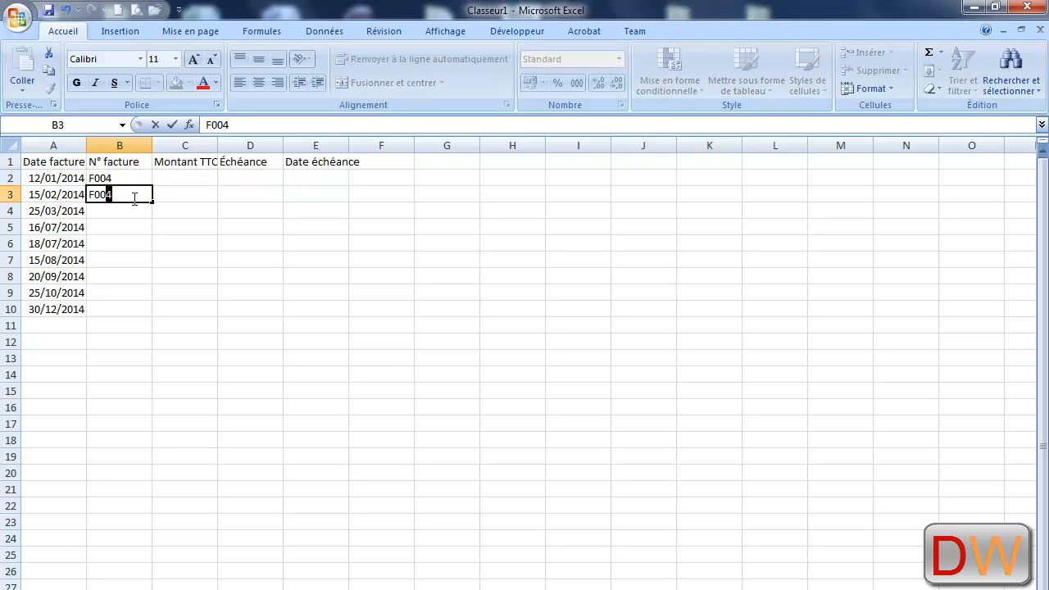
text(8)
key(Return)
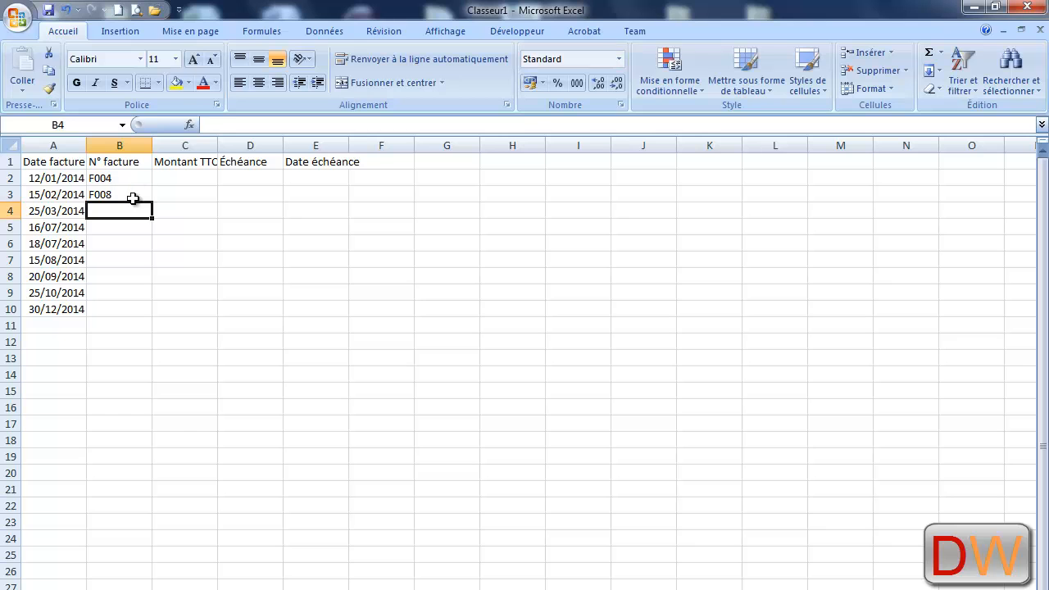
click(125, 176)
drag(125, 177, 140, 312)
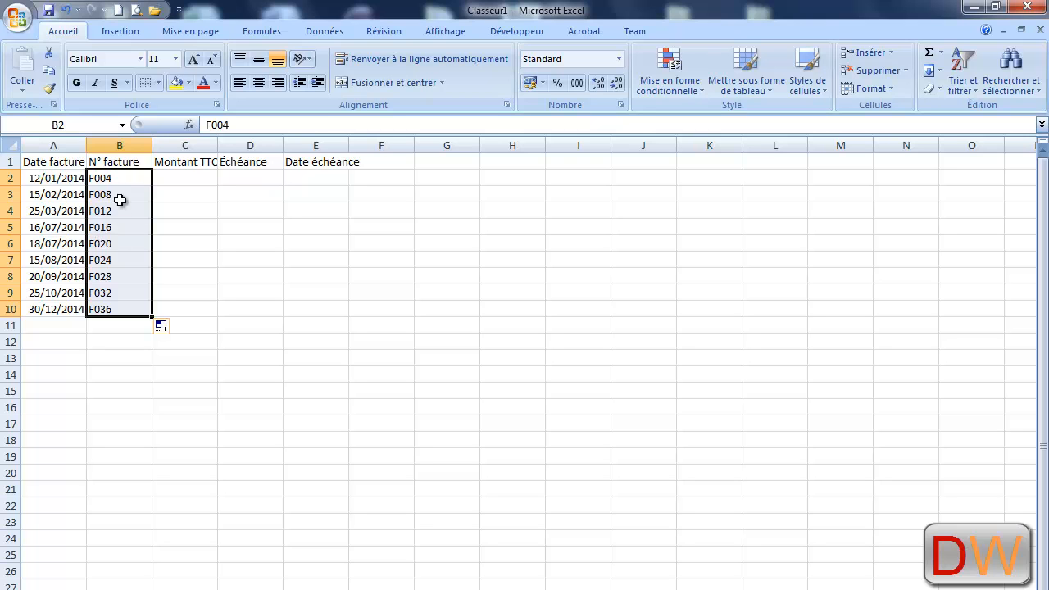
Step: Widen the Montant TTC column and fill C2:C10 with the formula =ALEA.ENTRE.BORNES(5000;9500)
drag(109, 182, 110, 195)
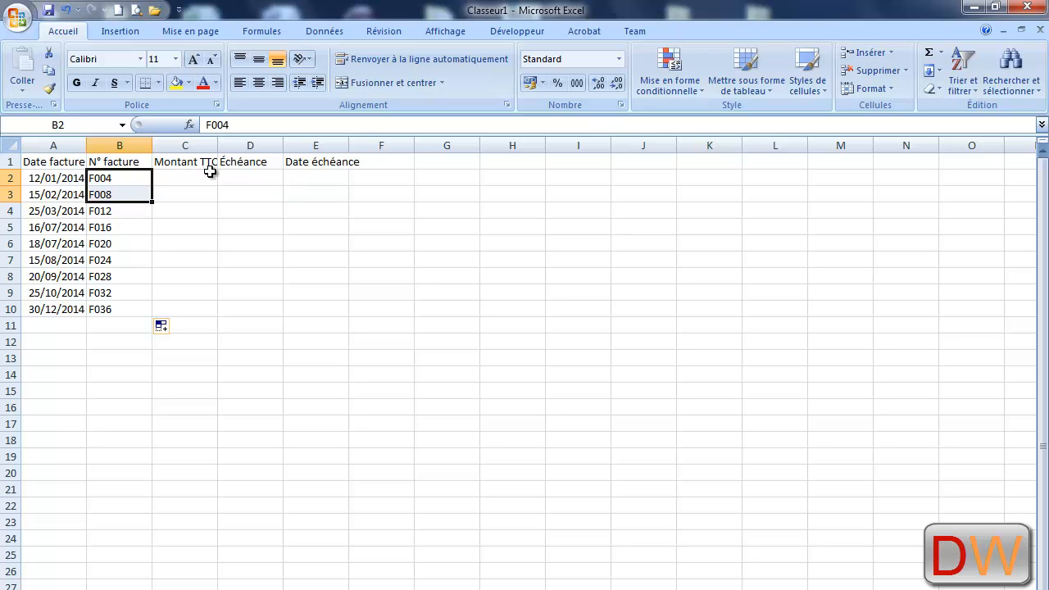
drag(217, 145, 245, 144)
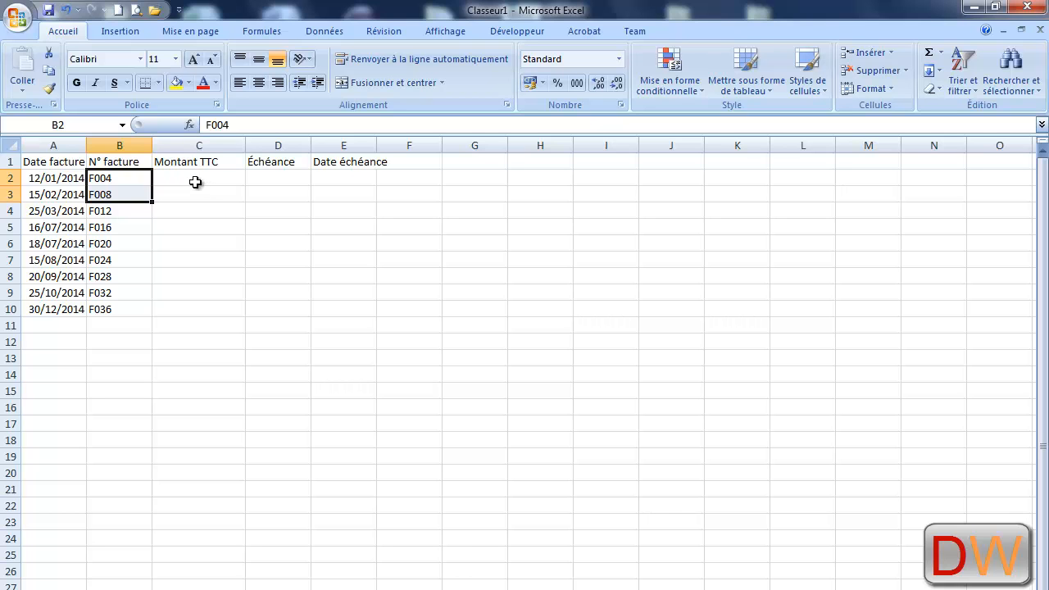
drag(180, 179, 183, 304)
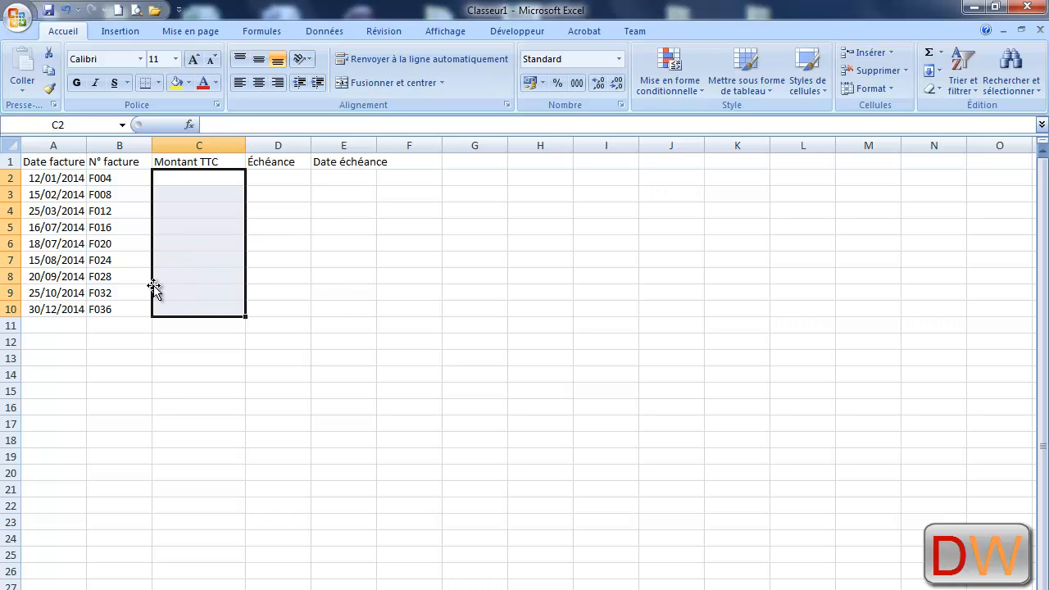
text(=al)
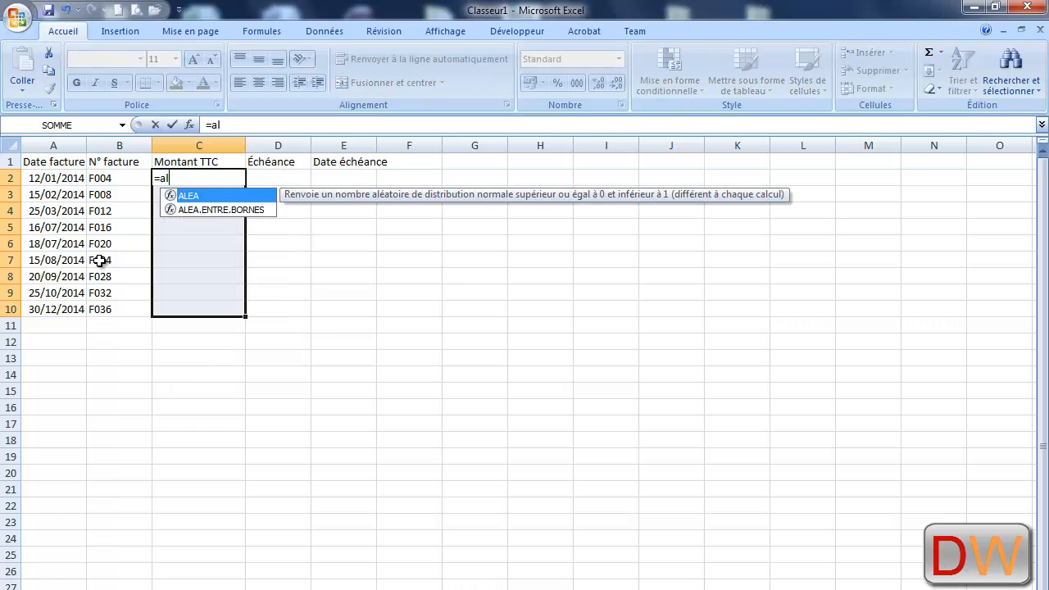
double_click(224, 210)
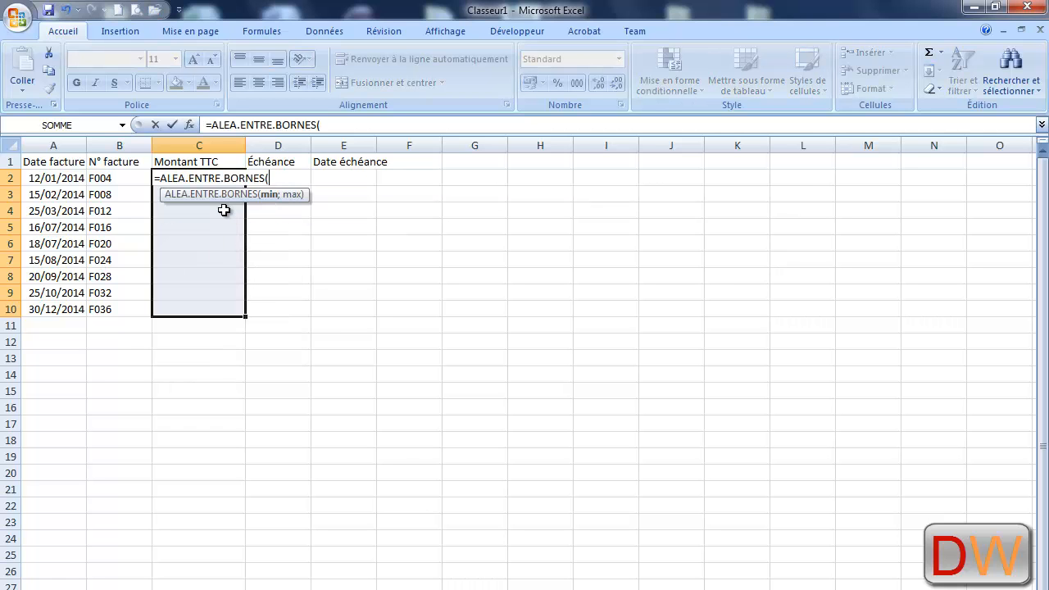
text(5000;9500)
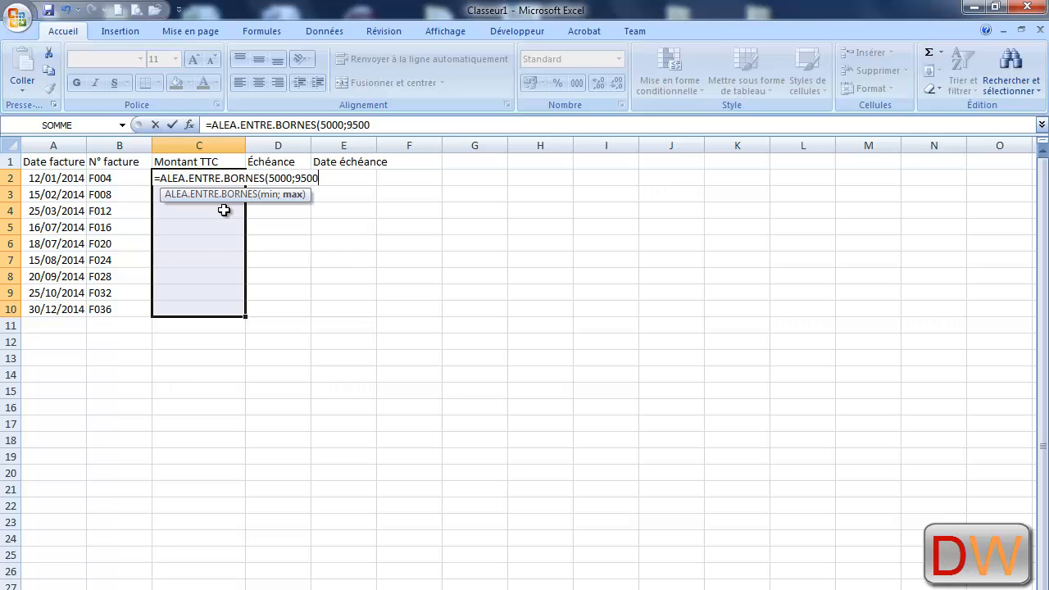
text())
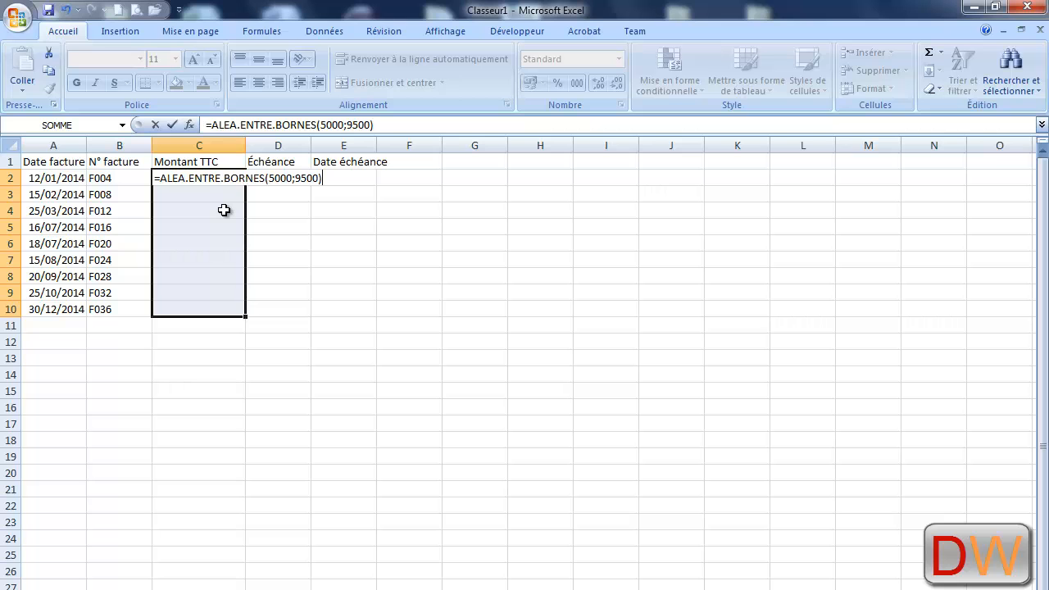
key(ctrl+Return)
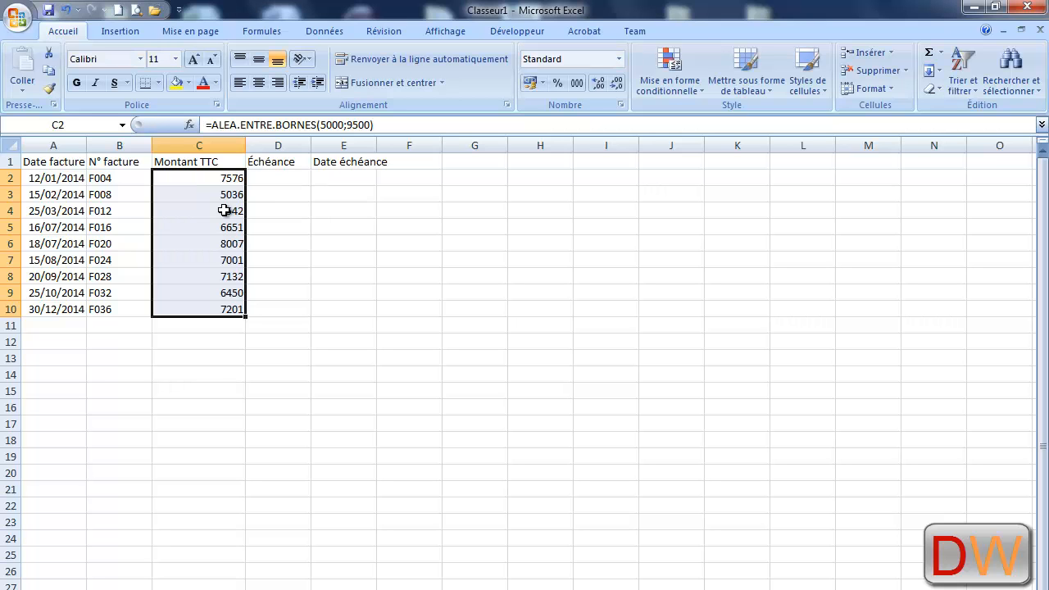
Step: Enter 12 in D4 to test whether the random amounts recalculate, and clear the cell again
click(262, 208)
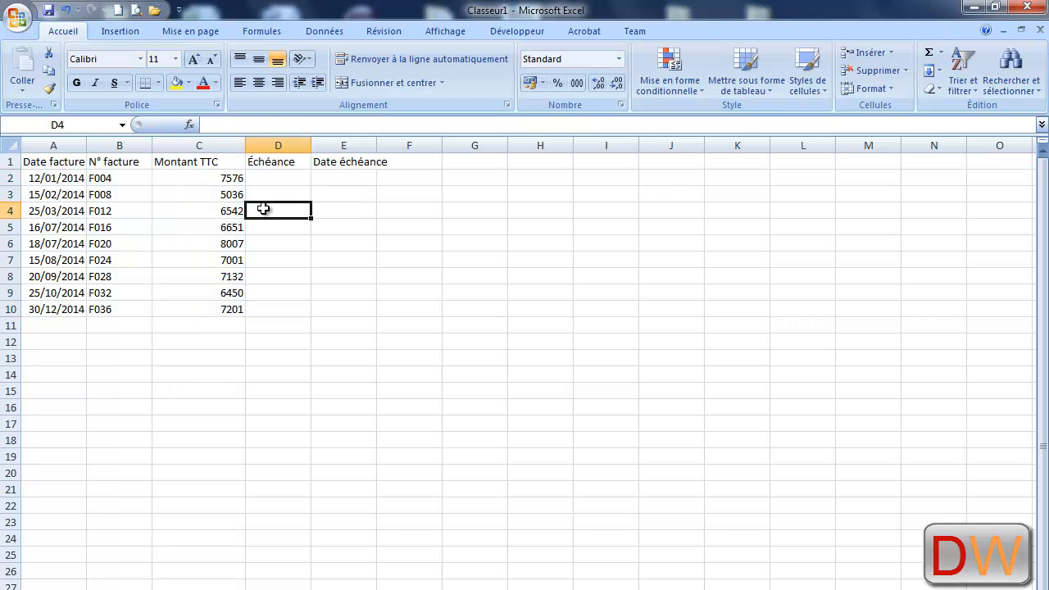
text(12)
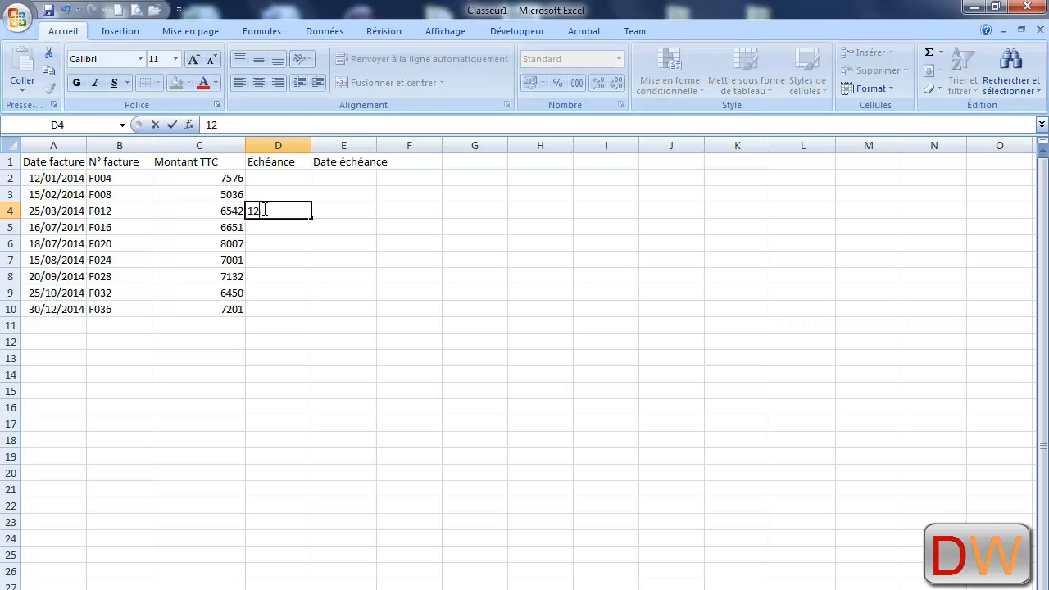
key(Return)
click(262, 209)
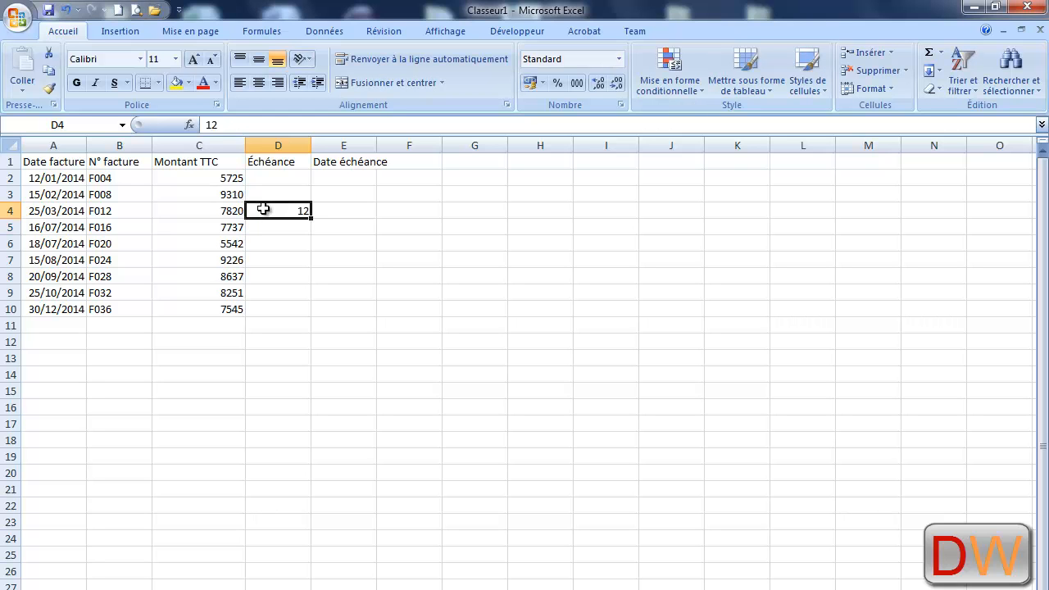
key(Delete)
Step: Replace the random formulas in C2:C10 with fixed amounts by copying the range and pasting it over itself as values (Valeurs)
drag(229, 178, 205, 307)
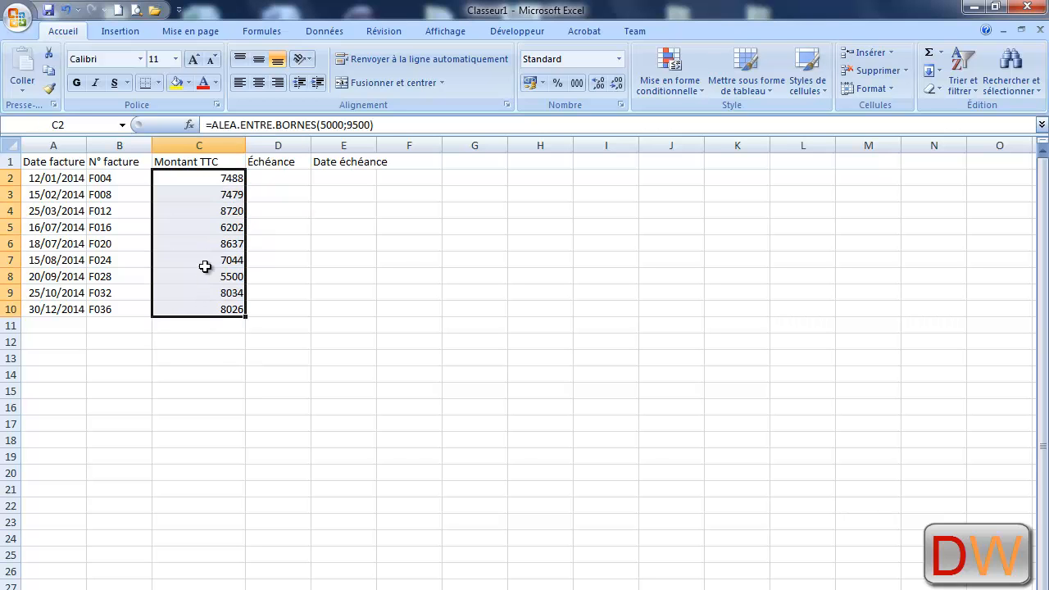
right_click(205, 251)
click(245, 276)
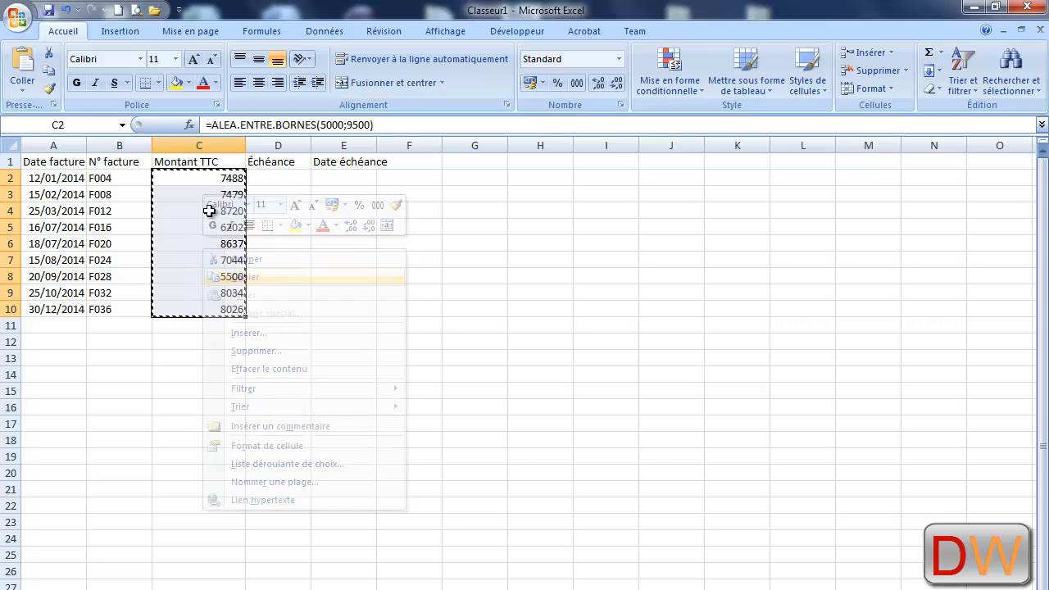
right_click(205, 178)
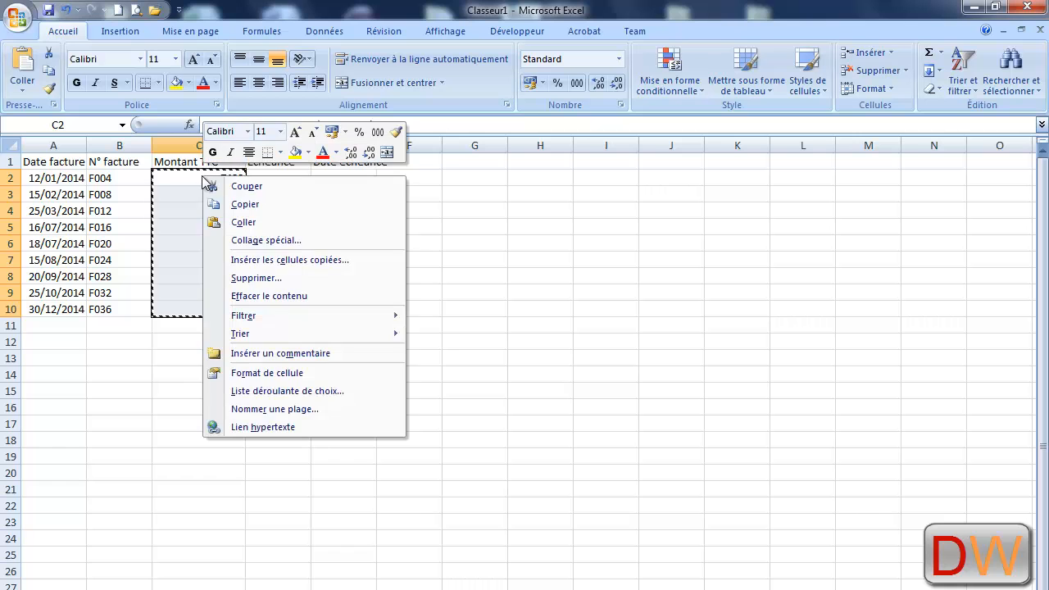
click(273, 240)
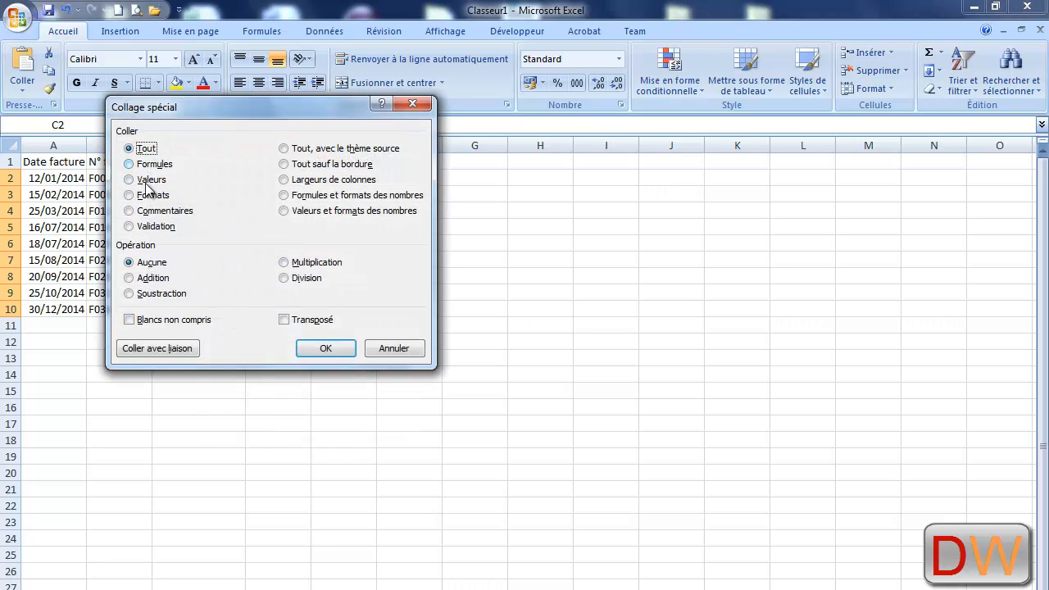
click(129, 181)
click(324, 349)
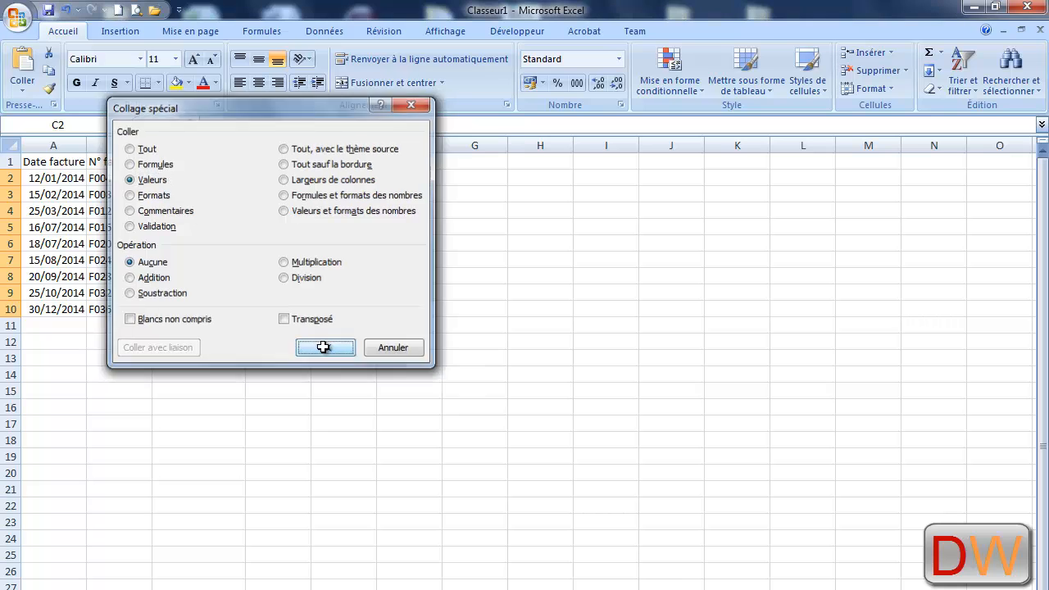
key(Escape)
Step: Enter 125 in D7 to check that the pasted amounts stay fixed, and clear the cell again
click(213, 198)
click(289, 255)
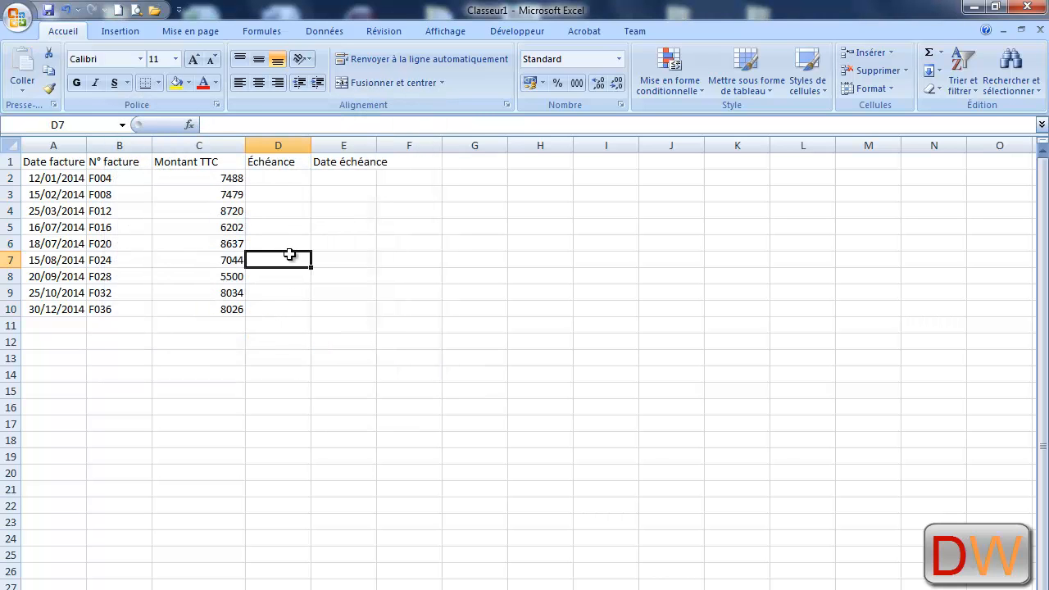
text(125)
key(Return)
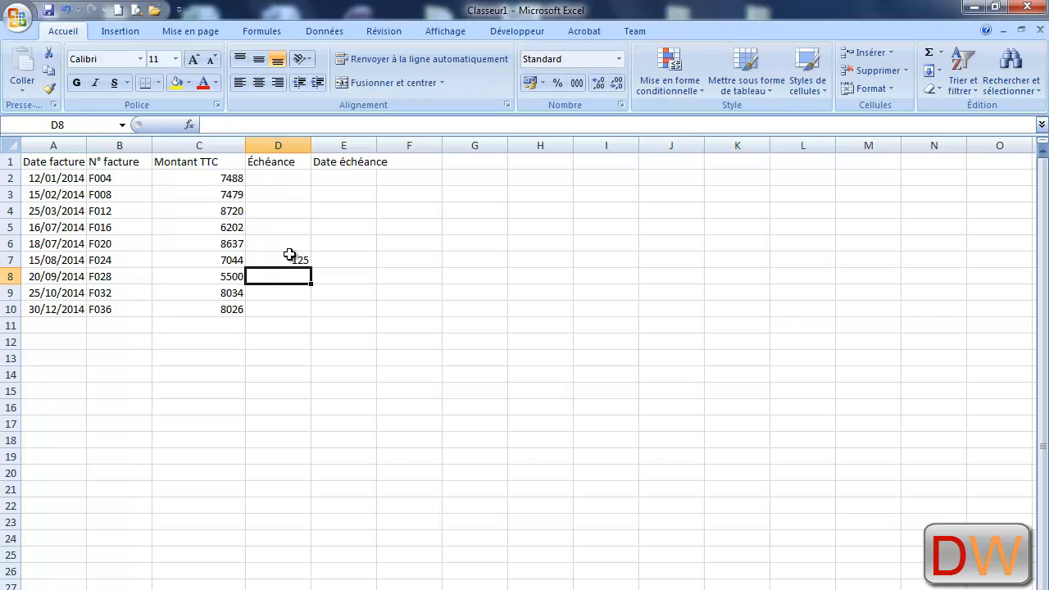
click(289, 255)
key(Delete)
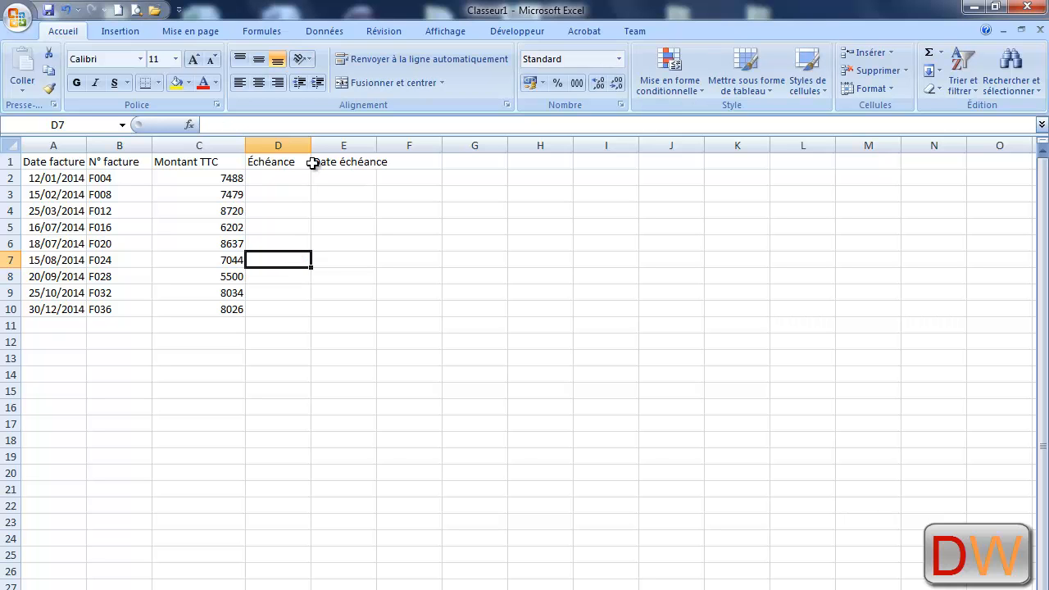
Step: Widen the Échéance column and enter the payment terms 15 jours in D2 and 45 jours in D3
drag(312, 145, 349, 151)
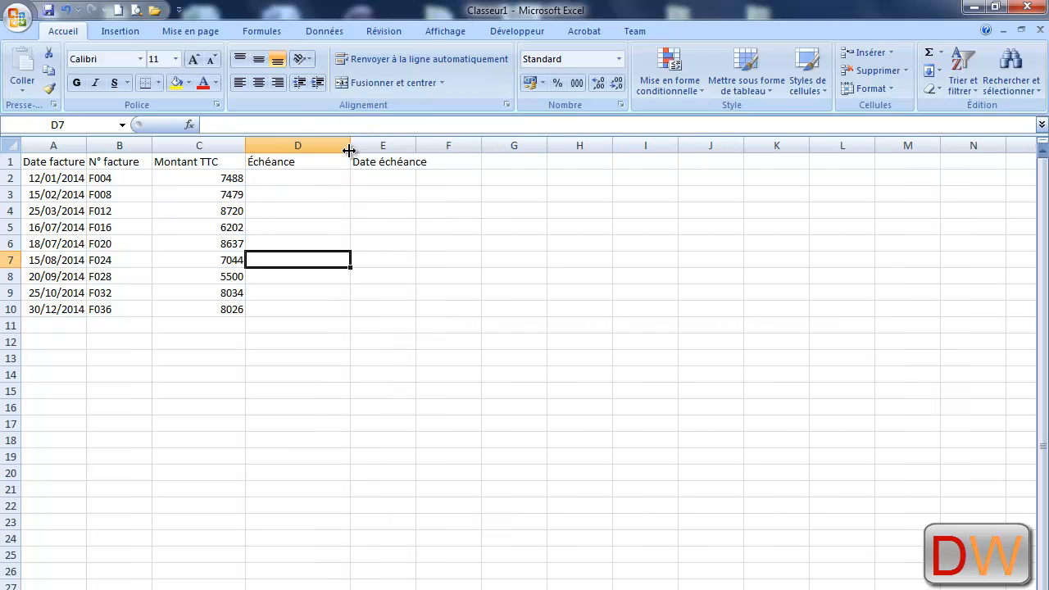
click(263, 179)
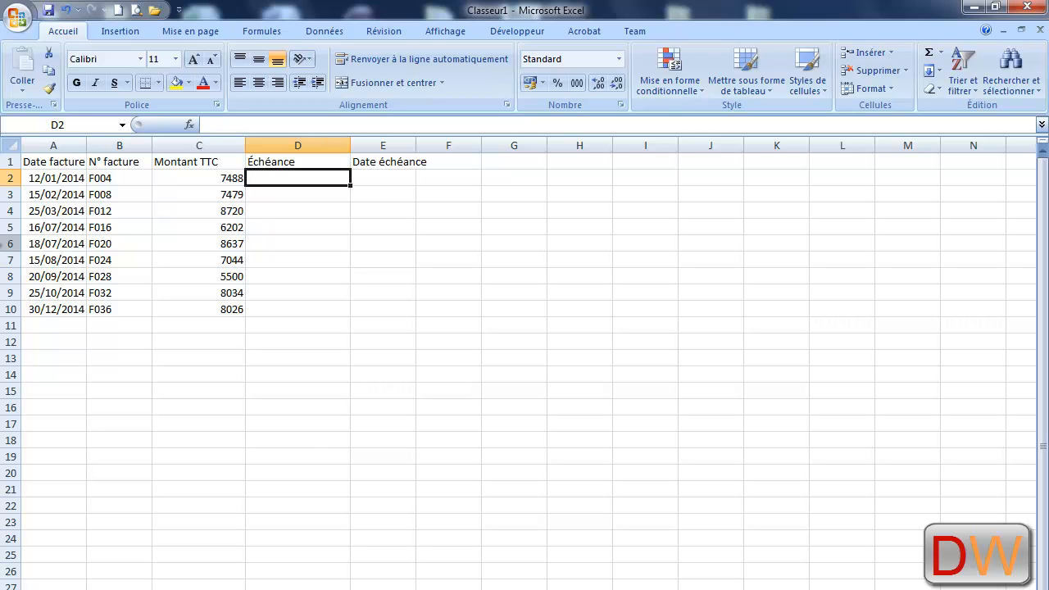
text(1)
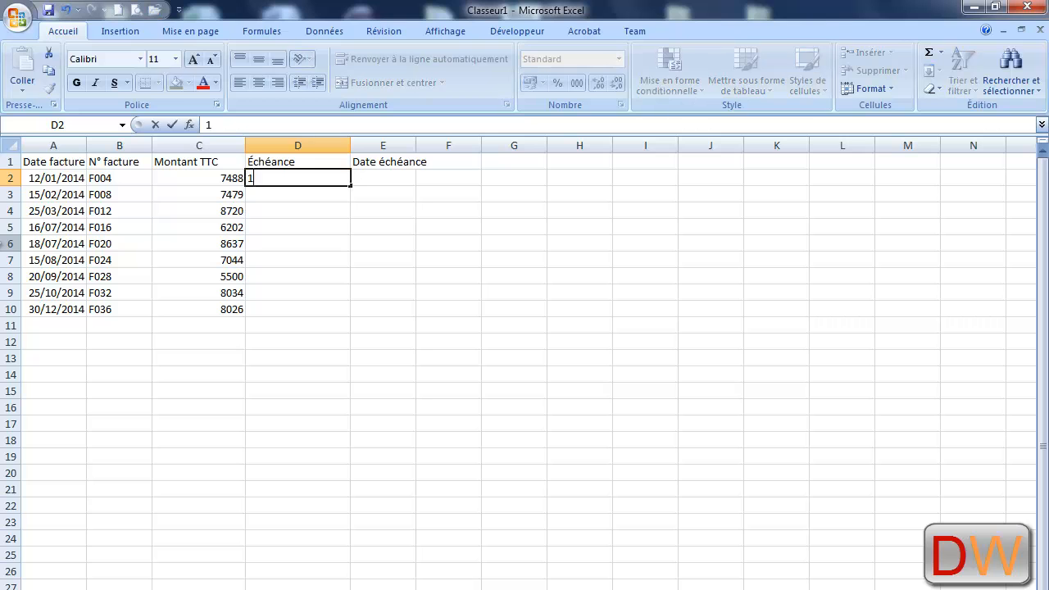
text(5 jours)
key(Return)
text(45 jou)
key(Return)
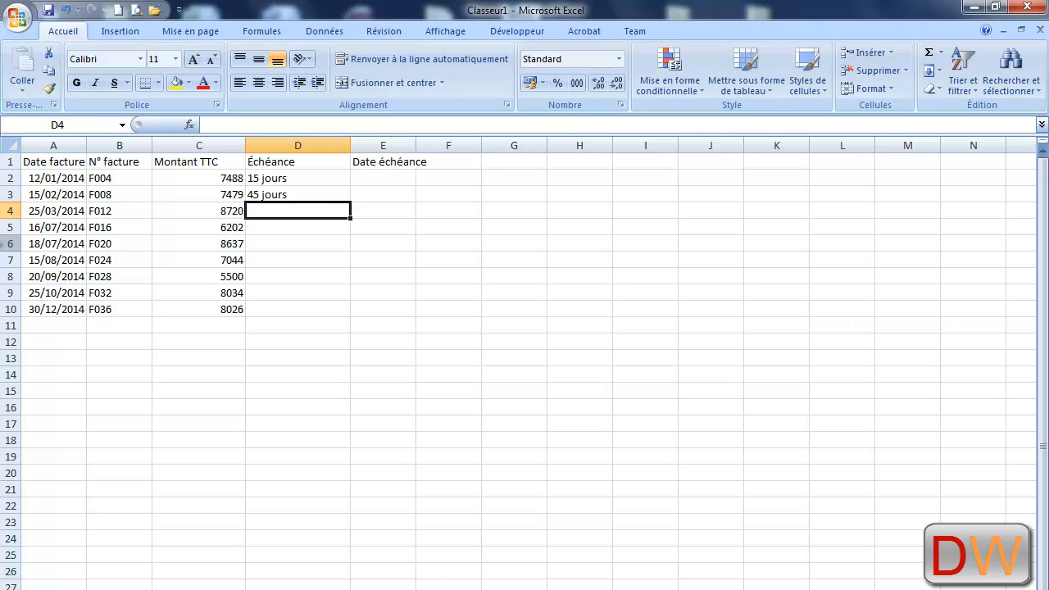
Step: Enter the payment terms 30 jours in D4 and 30 jours fin de mois in D5
text(30 jours)
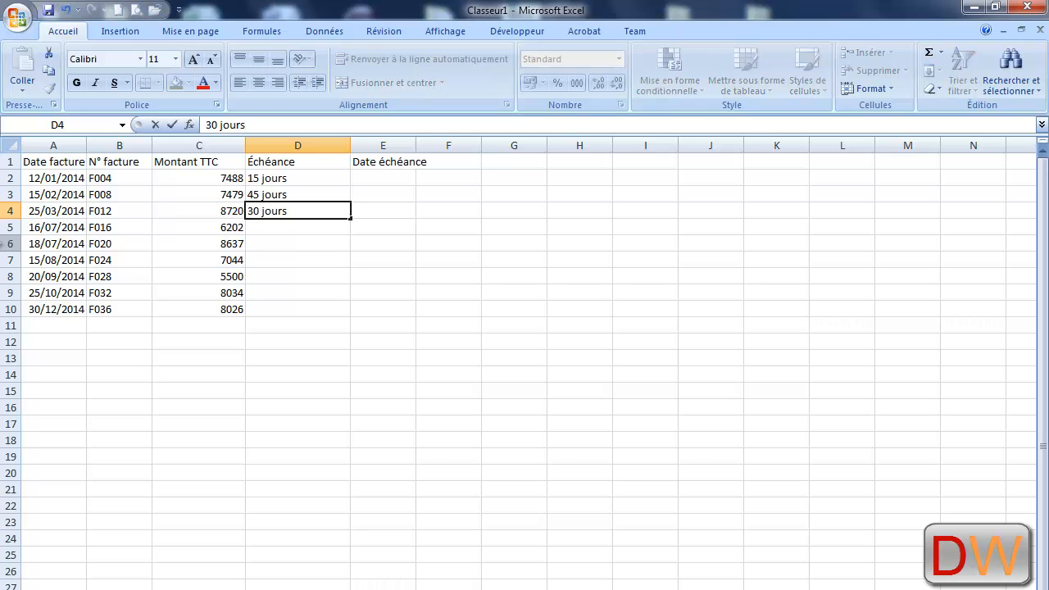
key(Return)
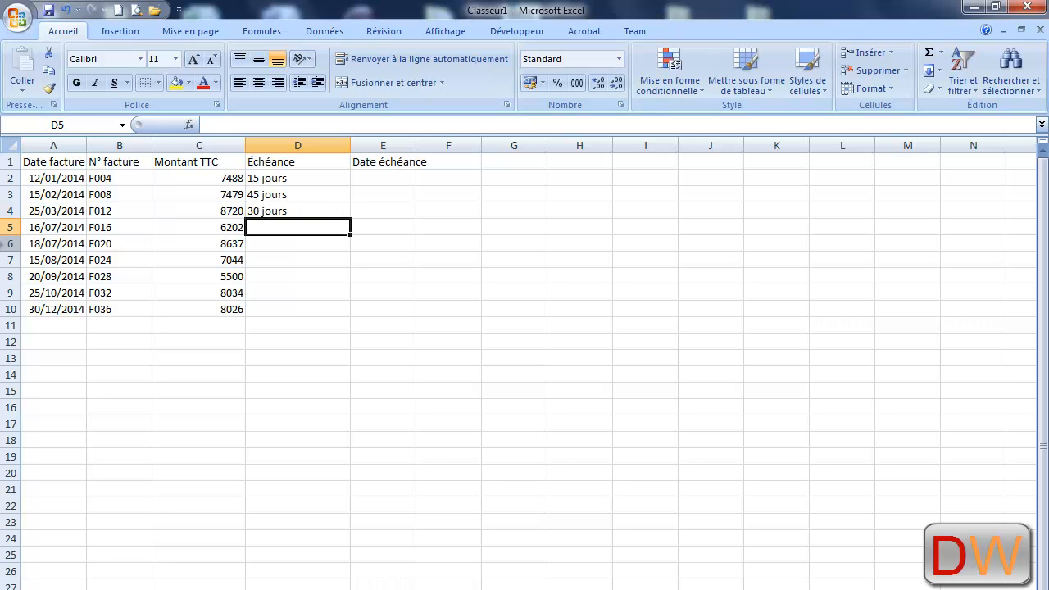
text(30 jou)
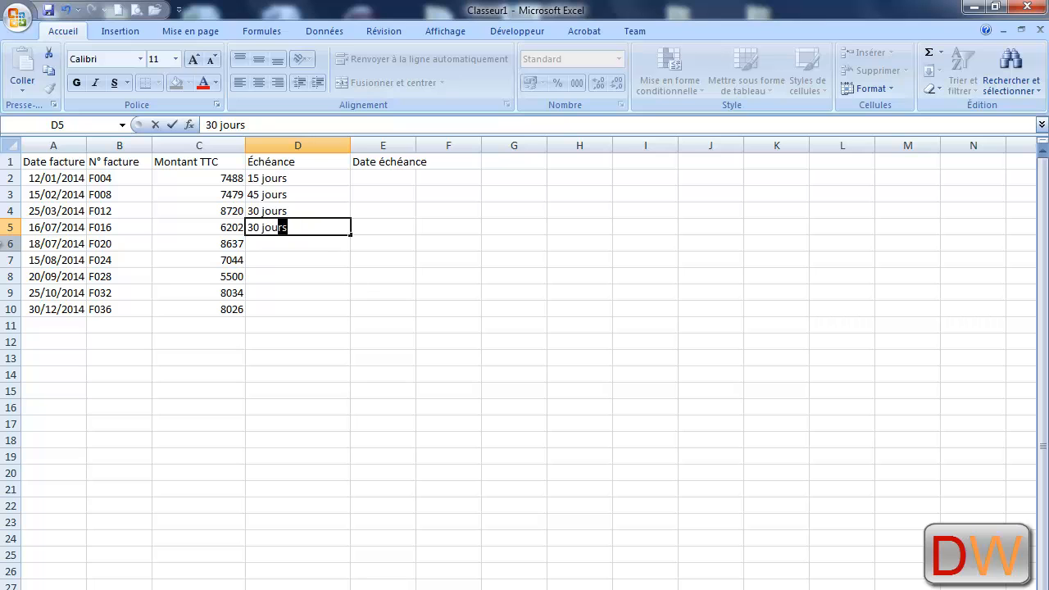
text(rs fin de moi)
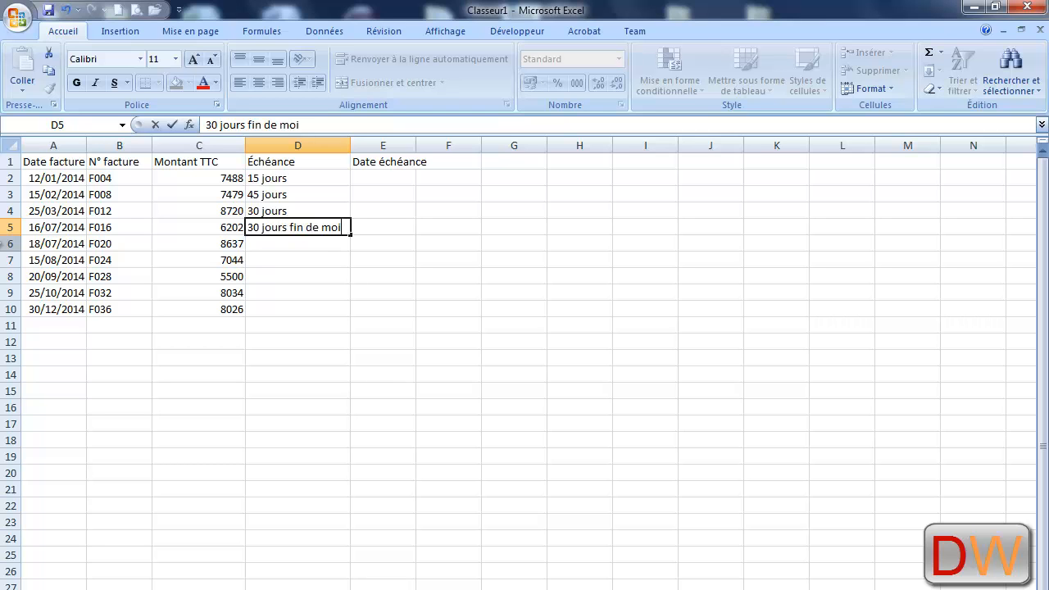
text(s)
key(Return)
Step: Enter the payment terms 60 jours in D6 and 60 jours fin de mois in D7
text(60 jop)
key(BackSpace)
text(urs)
key(Return)
text(60 jours fin de mois)
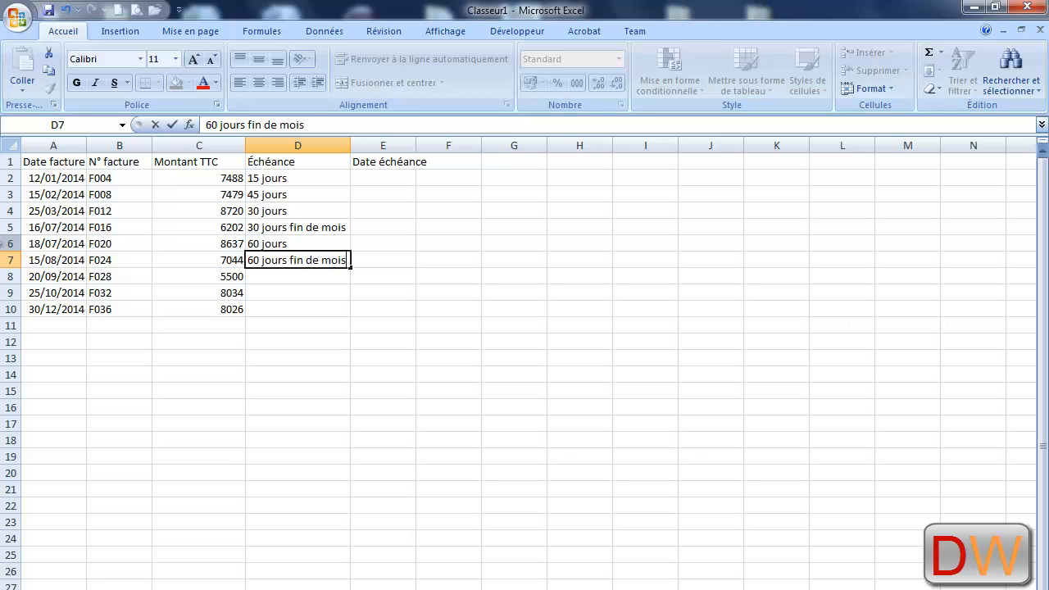
key(Return)
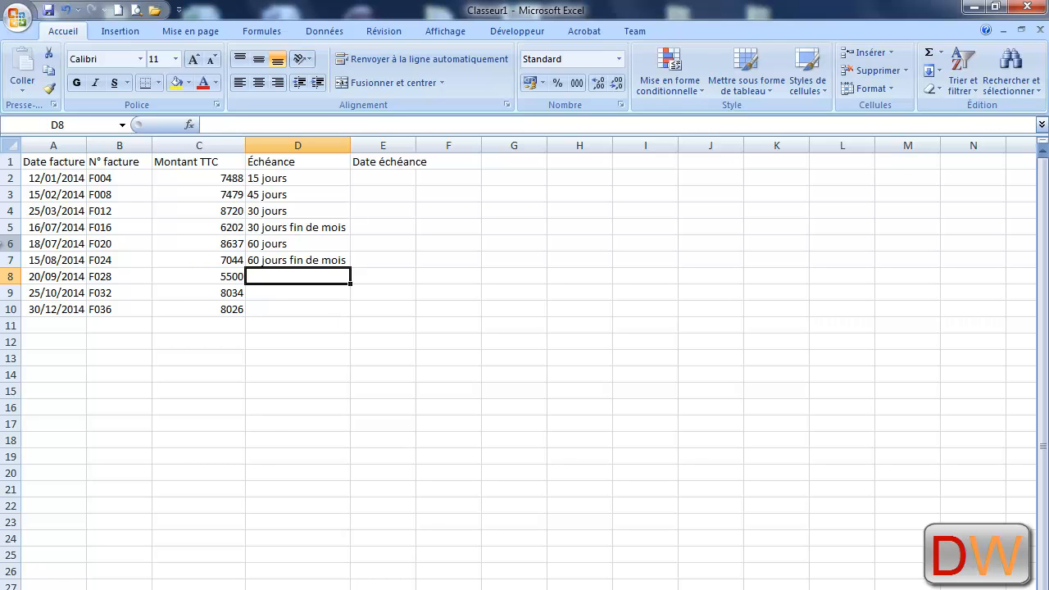
Step: Enter the payment terms 90 jours in D8 and 30 jours fin de mois le 10 in D9
text(90 jp)
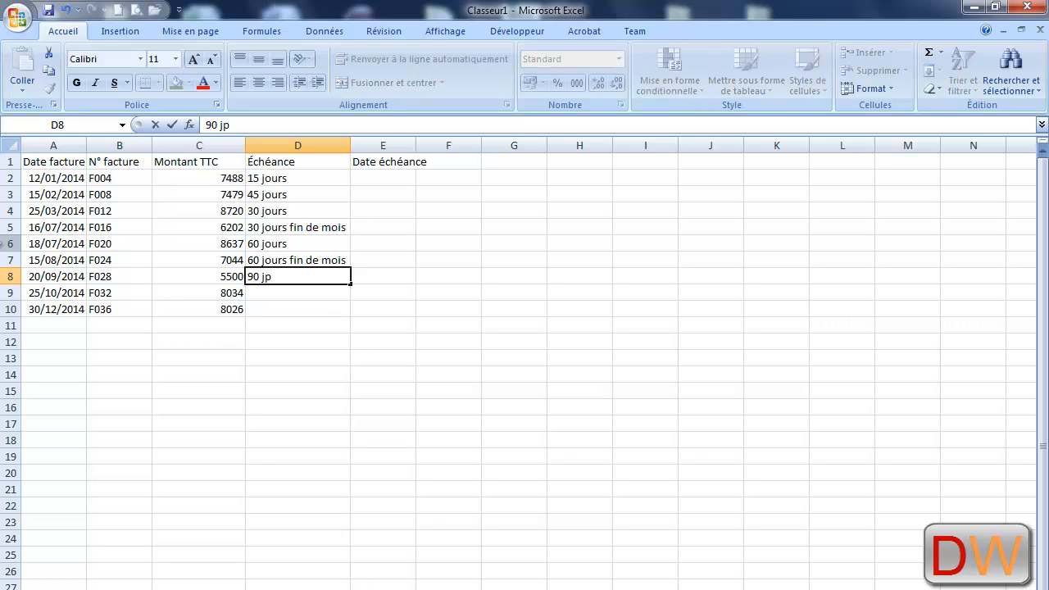
key(BackSpace)
text(ours)
key(Return)
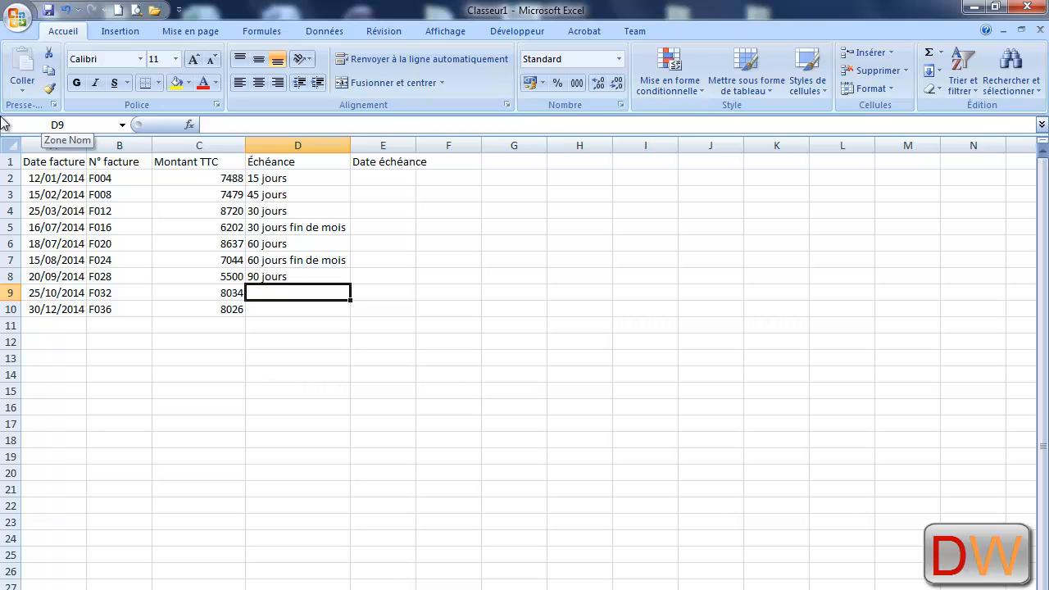
text(30 jours)
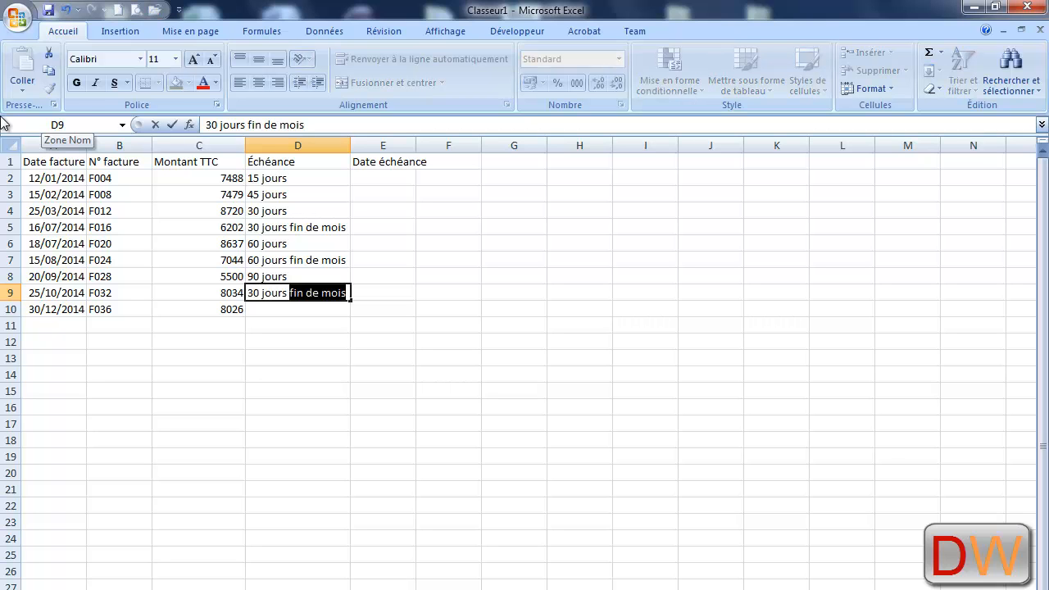
click(326, 127)
text(le 10)
key(Return)
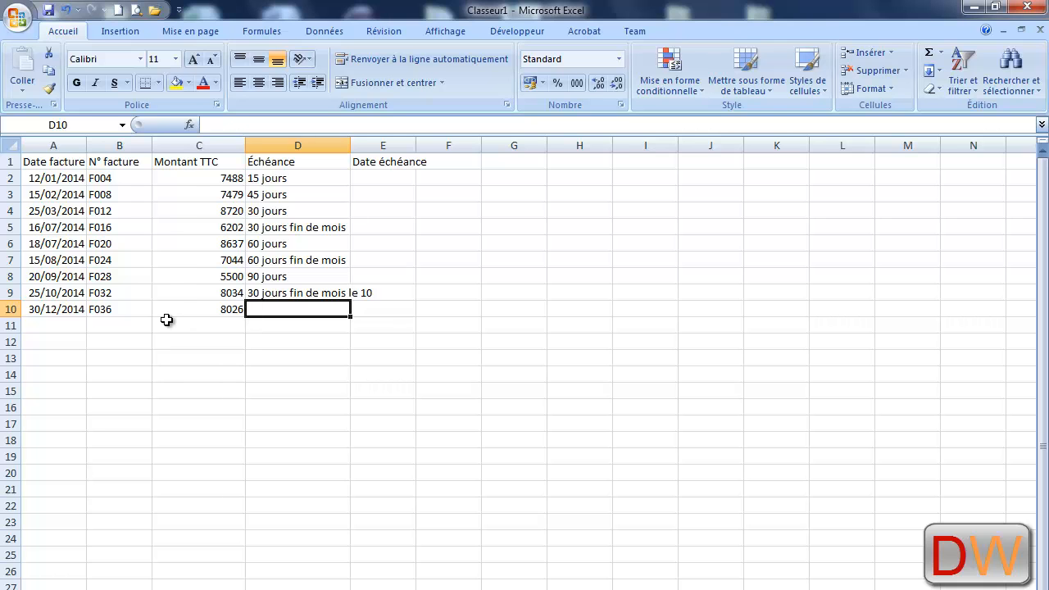
Step: Enter the payment terms 60 jours fin de mois le 15 in D10 and widen columns D and E
text(60 ju)
key(BackSpace)
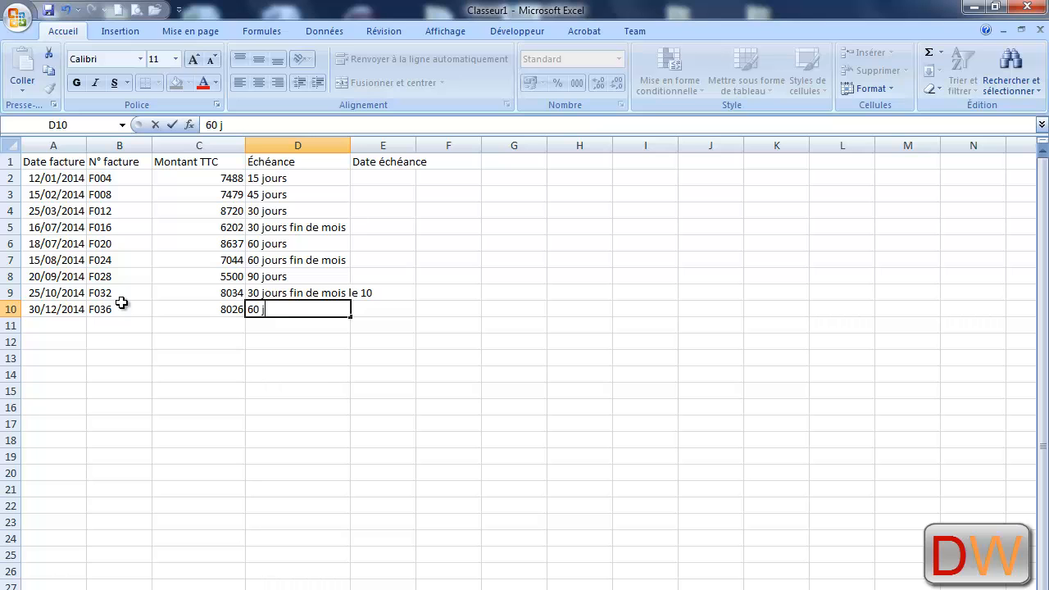
text(ours )
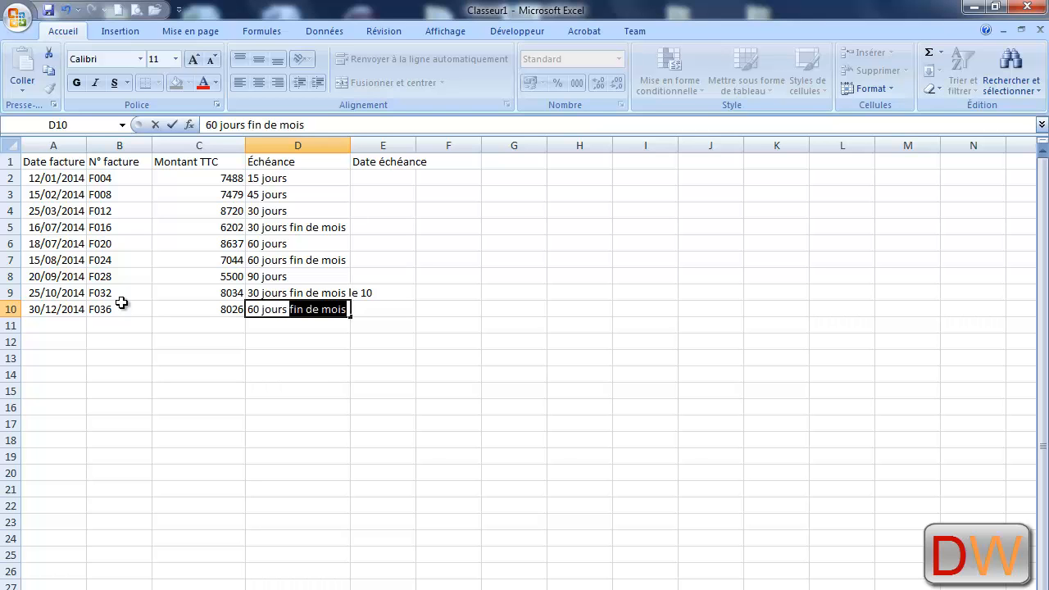
text(fin de mois le)
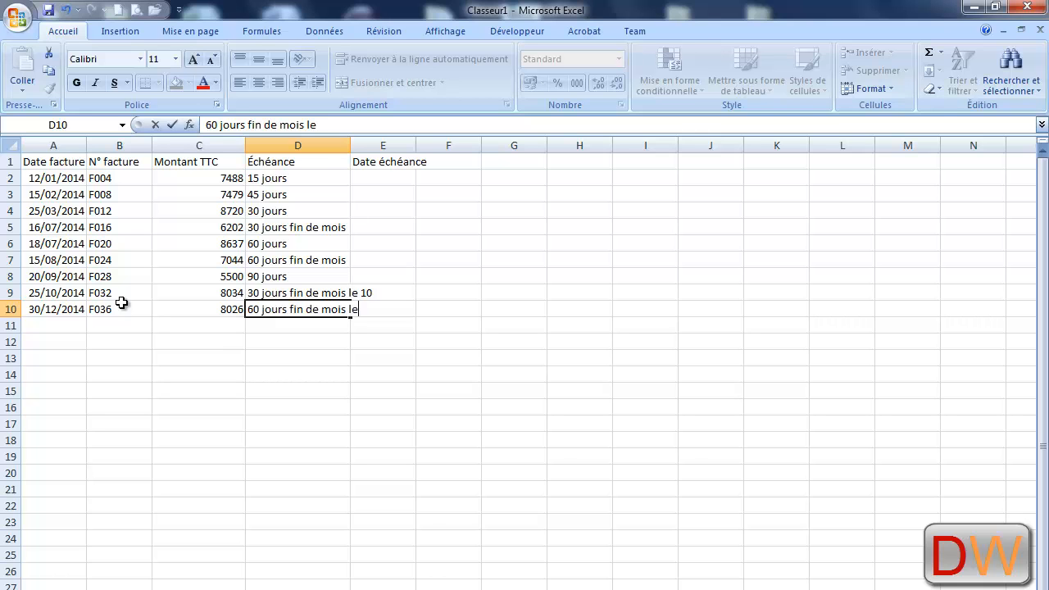
text( 15)
key(Return)
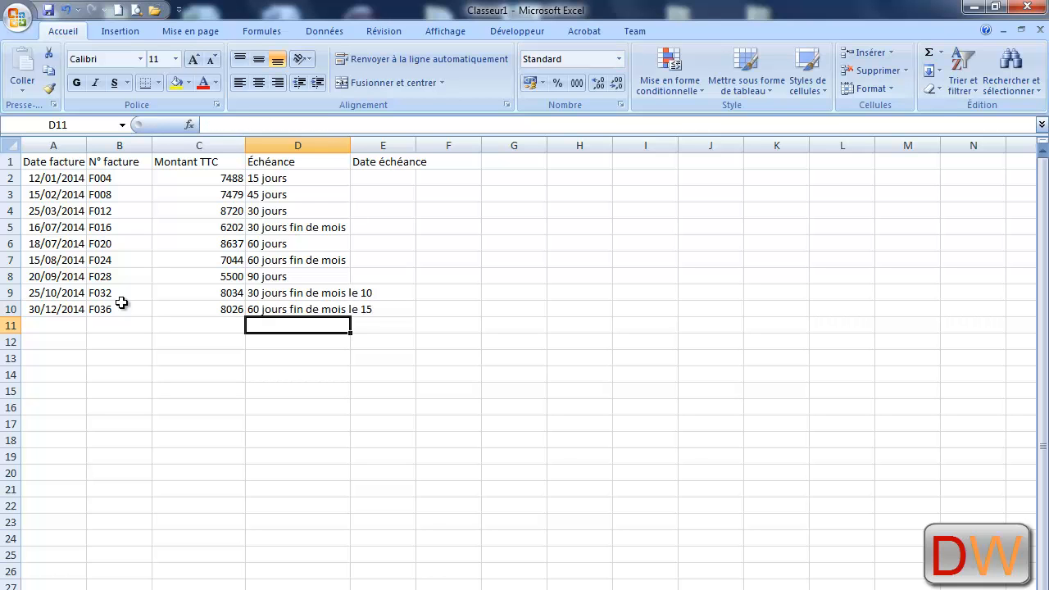
drag(351, 145, 373, 145)
drag(438, 144, 462, 144)
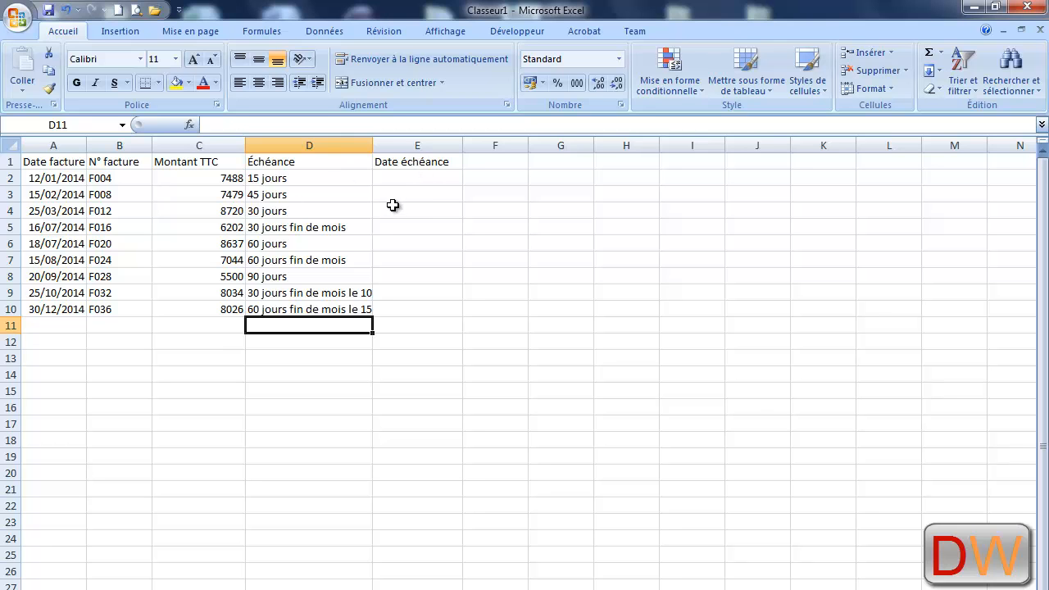
Step: Calculate the first invoice's due date in E2 with the formula =A2+15
click(397, 179)
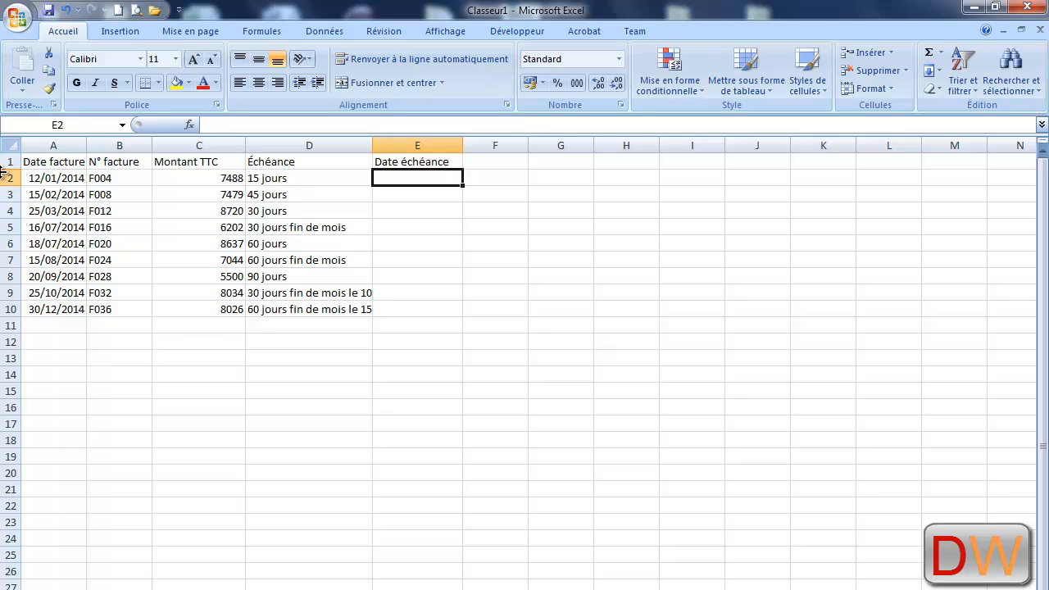
text(=)
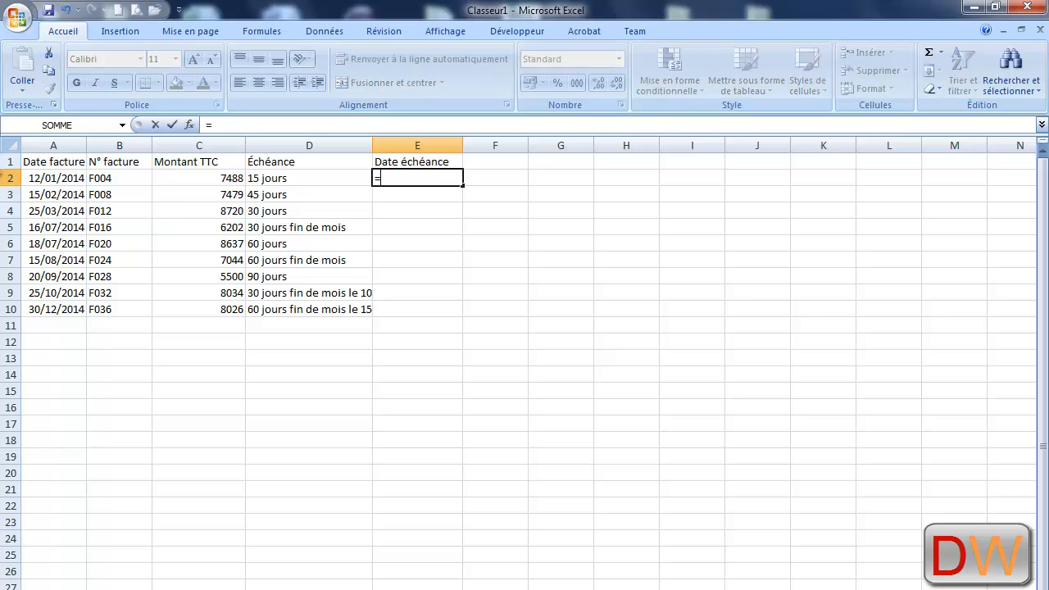
click(52, 180)
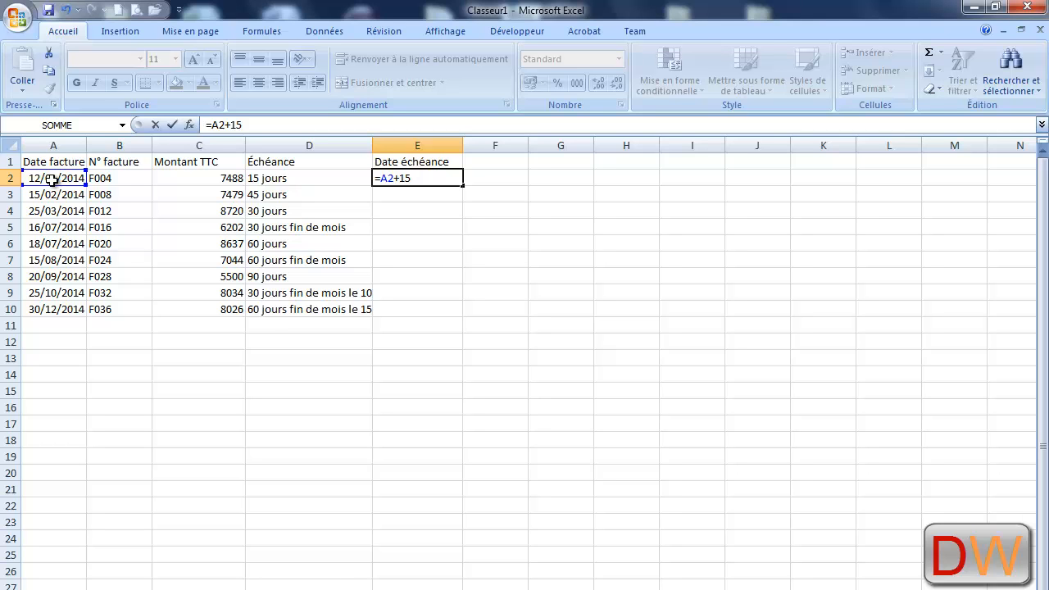
key(Return)
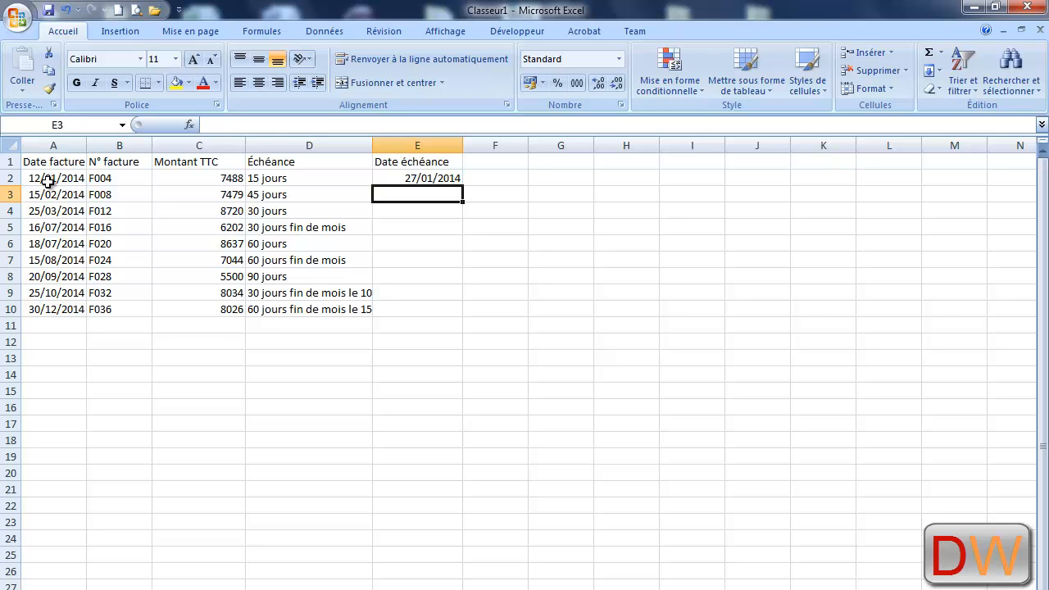
Step: Calculate the due date for the 45 jours invoice in E3 with the formula =A3+45
text(=)
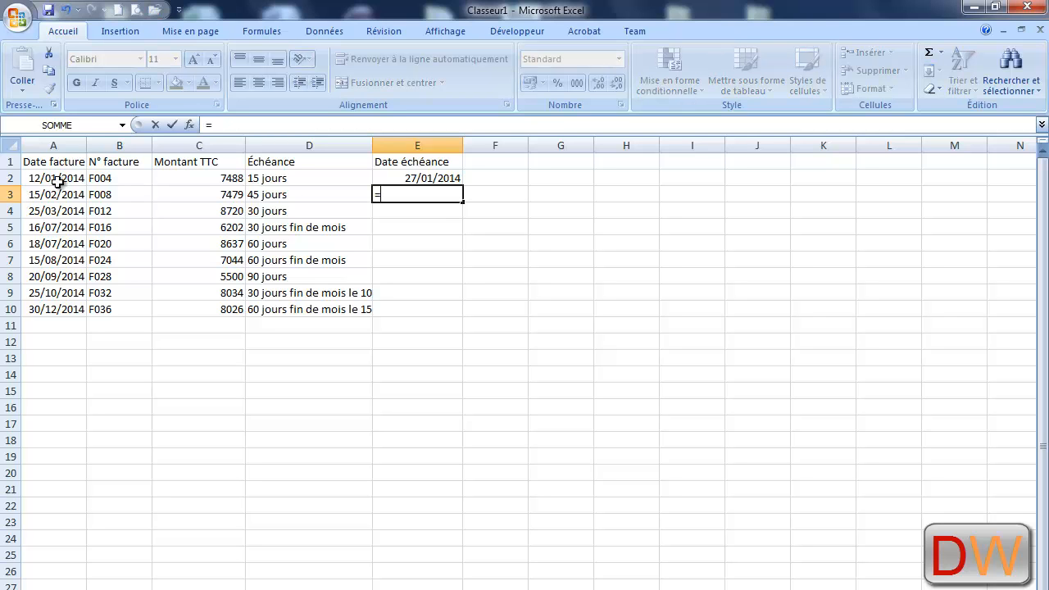
click(48, 194)
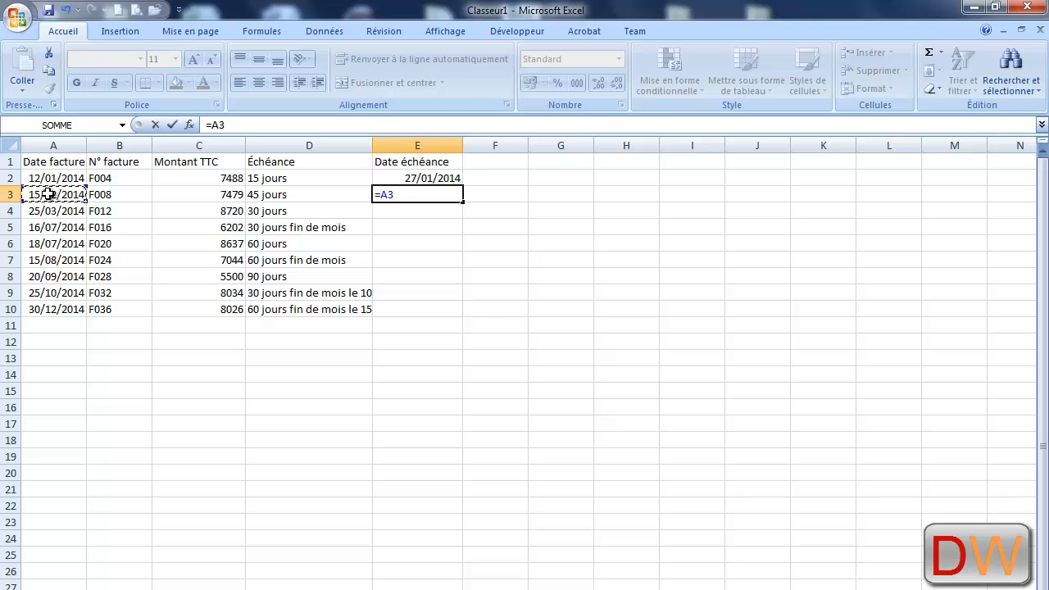
text(+45)
key(Return)
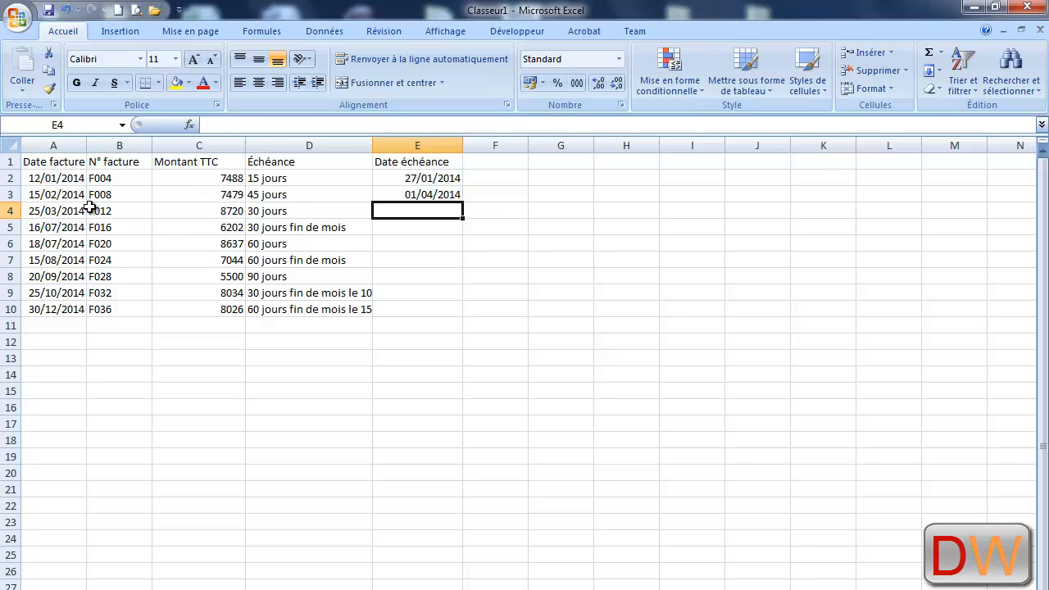
Step: Calculate the due date for the 30 jours invoice in E4 with the formula =MOIS.DECALER(A4;1)
text(=m)
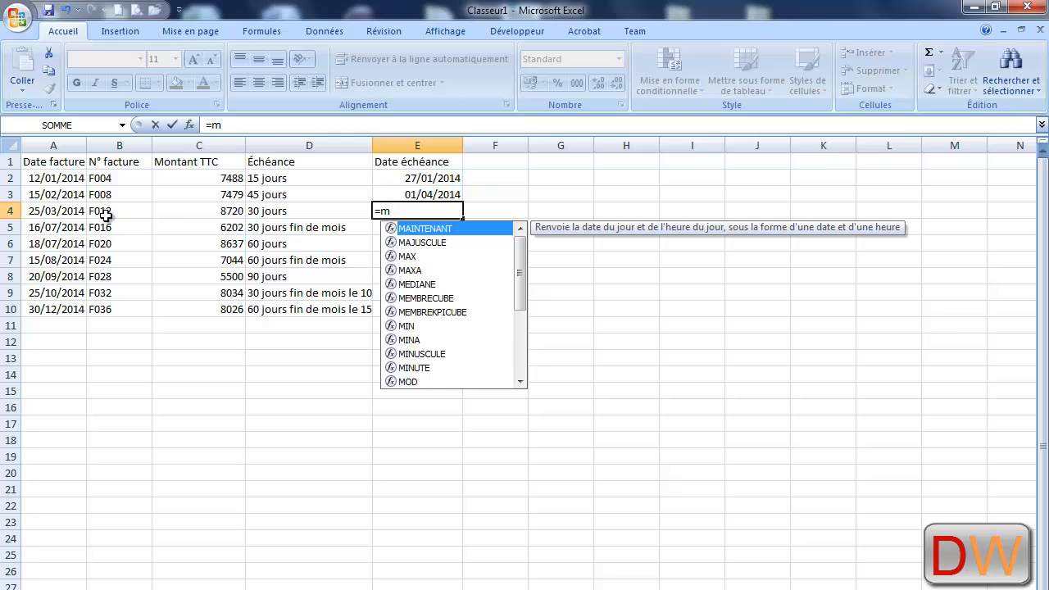
text(ois)
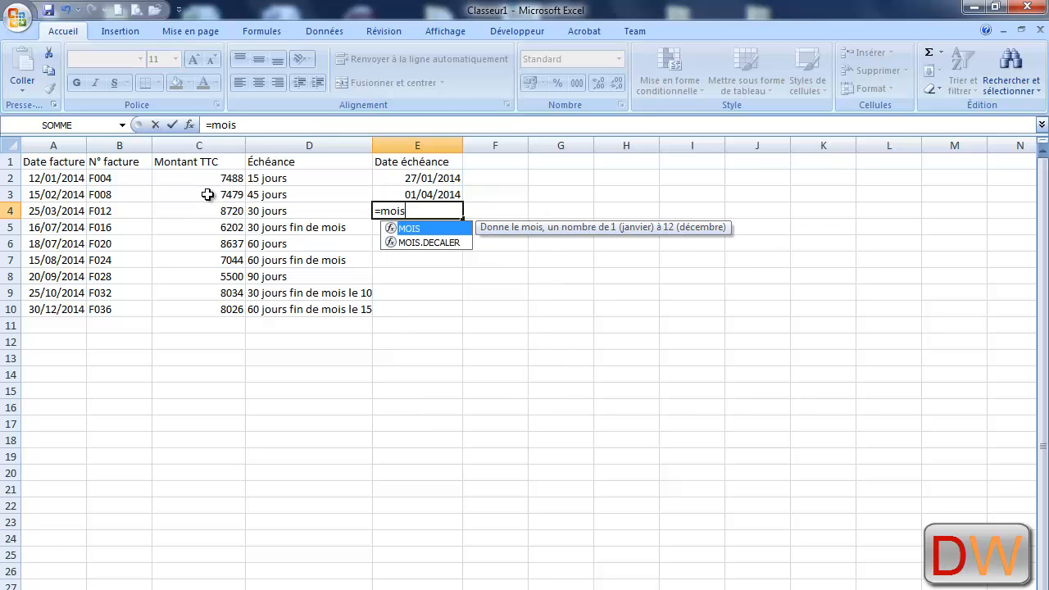
double_click(416, 242)
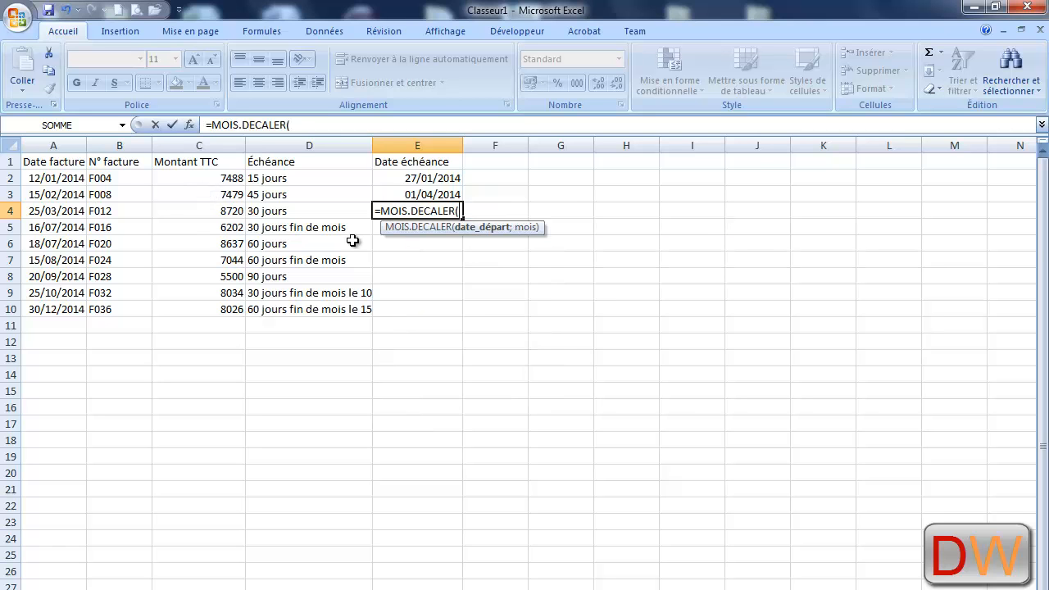
click(51, 211)
text(;)
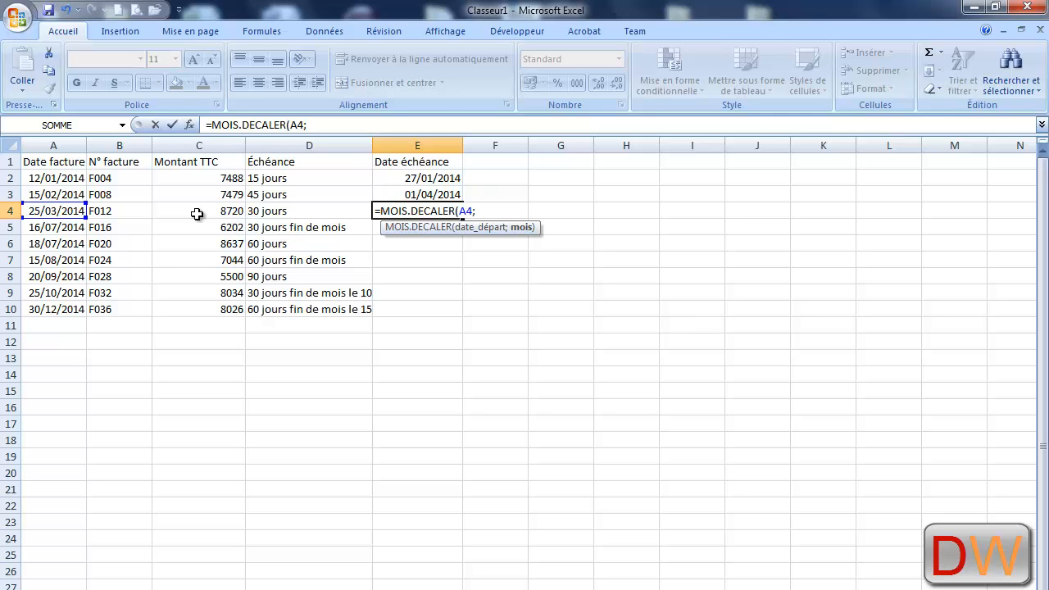
text())
key(Return)
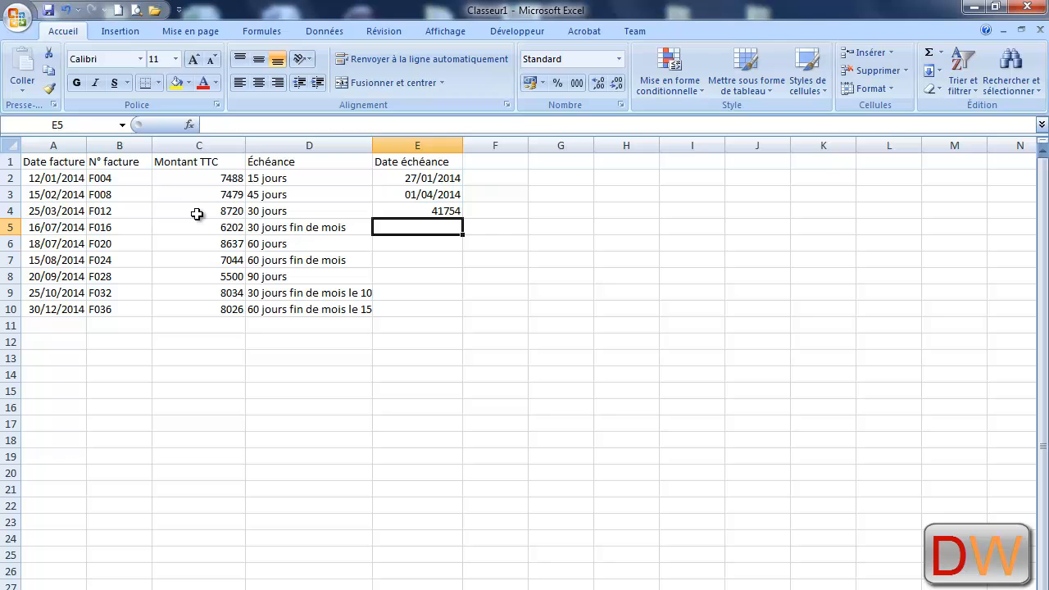
Step: Copy the date format of E2 onto the due date cells E4 to E10
click(412, 210)
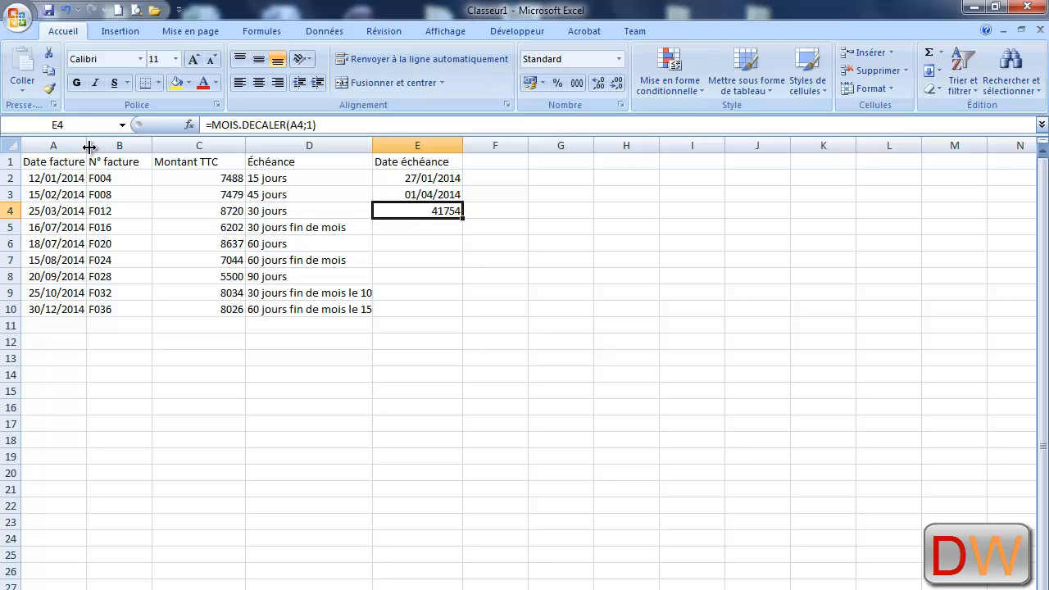
click(49, 92)
click(406, 195)
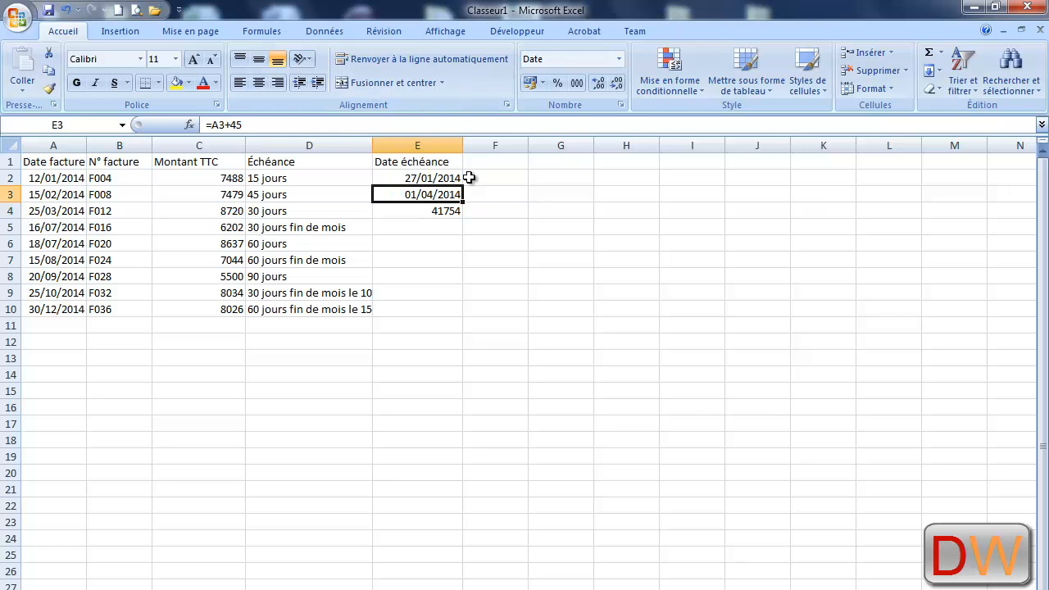
click(411, 177)
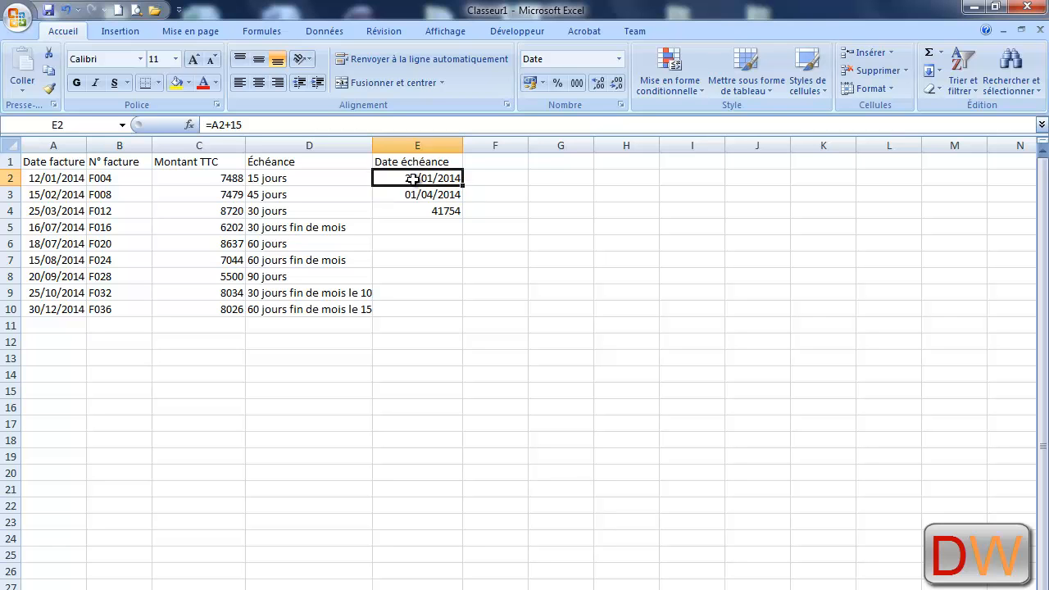
click(49, 88)
drag(447, 212, 429, 312)
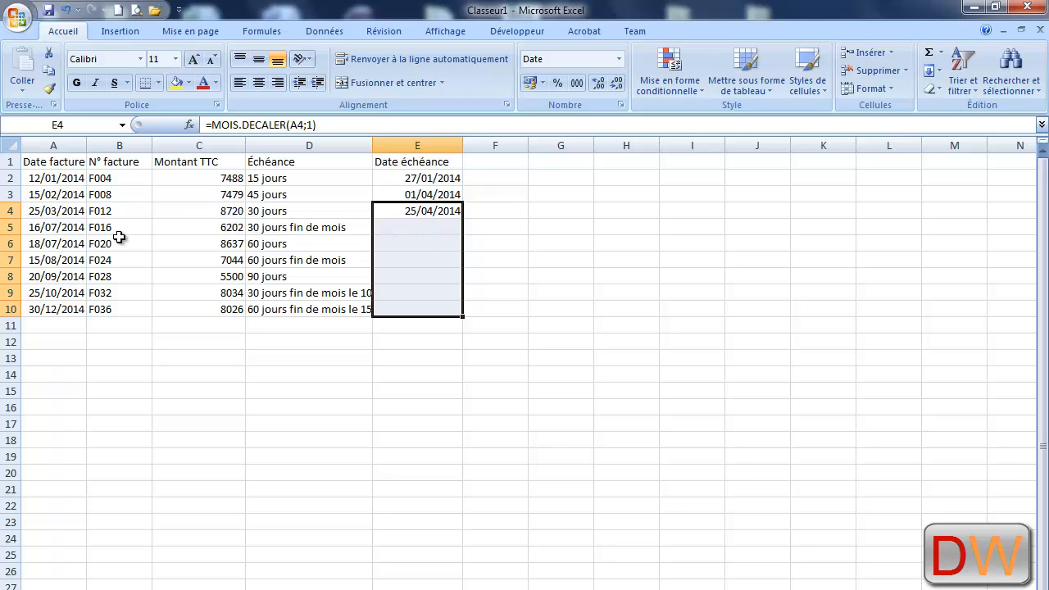
click(76, 210)
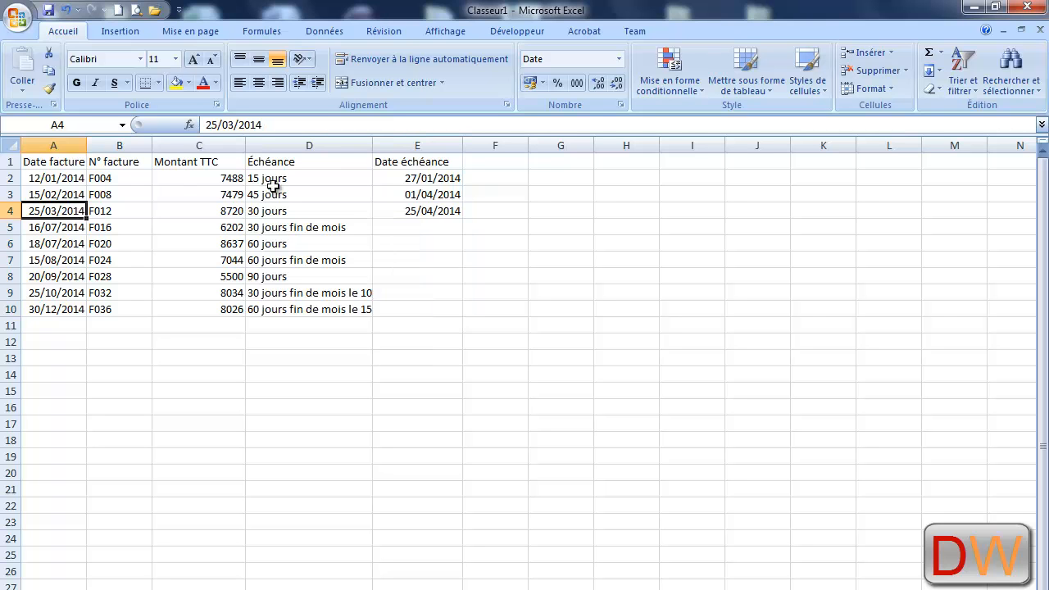
click(415, 210)
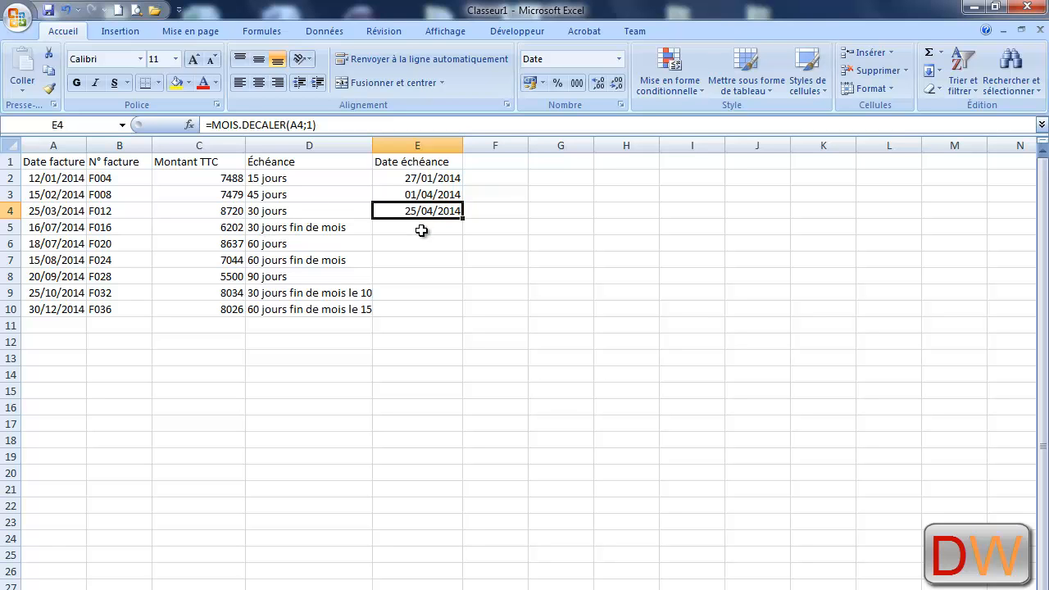
click(420, 228)
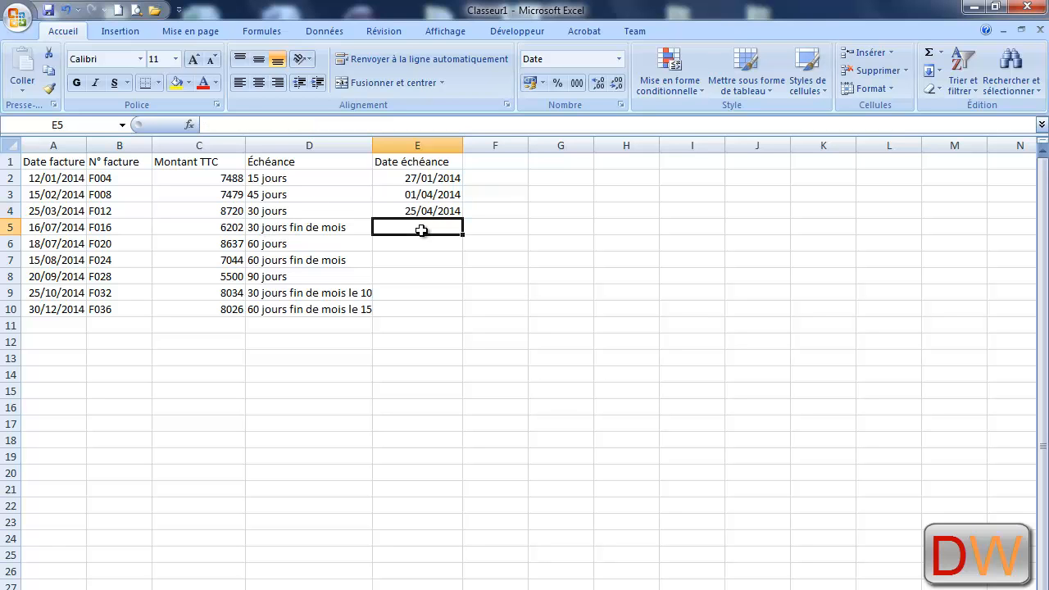
click(127, 231)
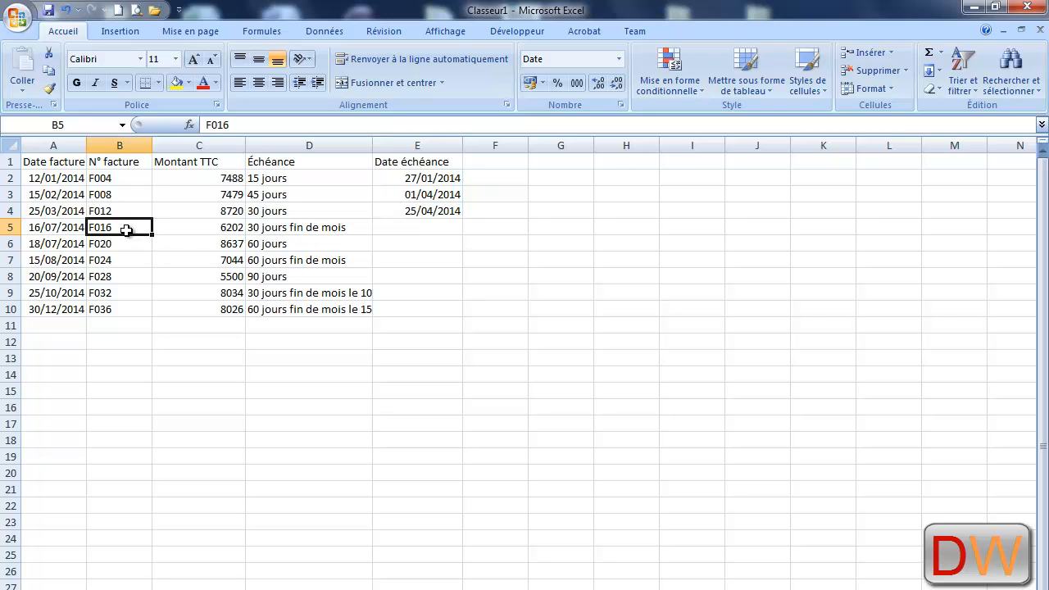
click(59, 229)
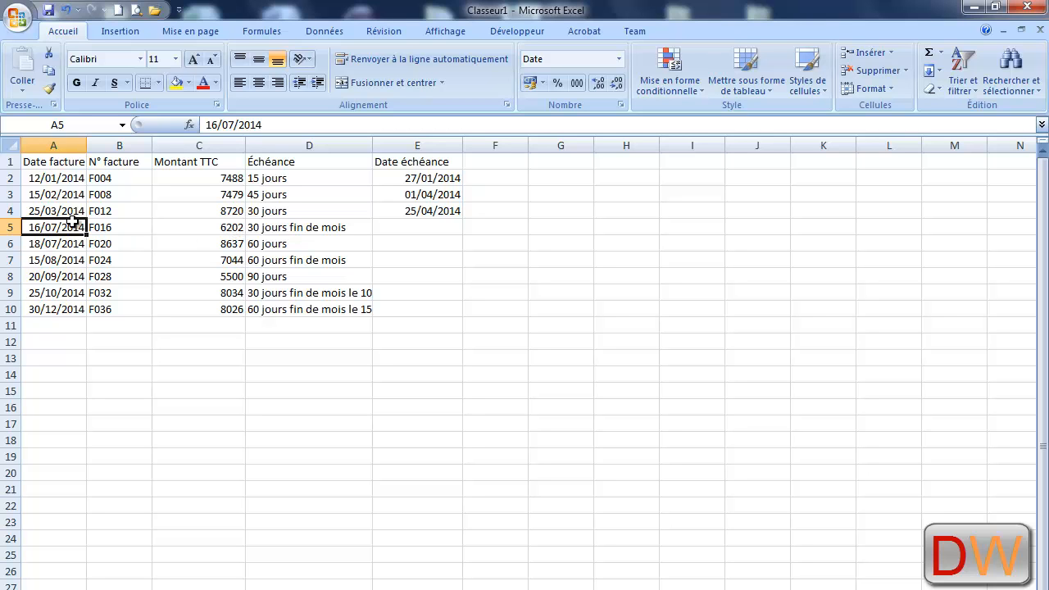
Step: Calculate the due date for the 30 jours fin de mois invoice in E5 with the formula =FIN.MOIS(A5;1)
click(415, 228)
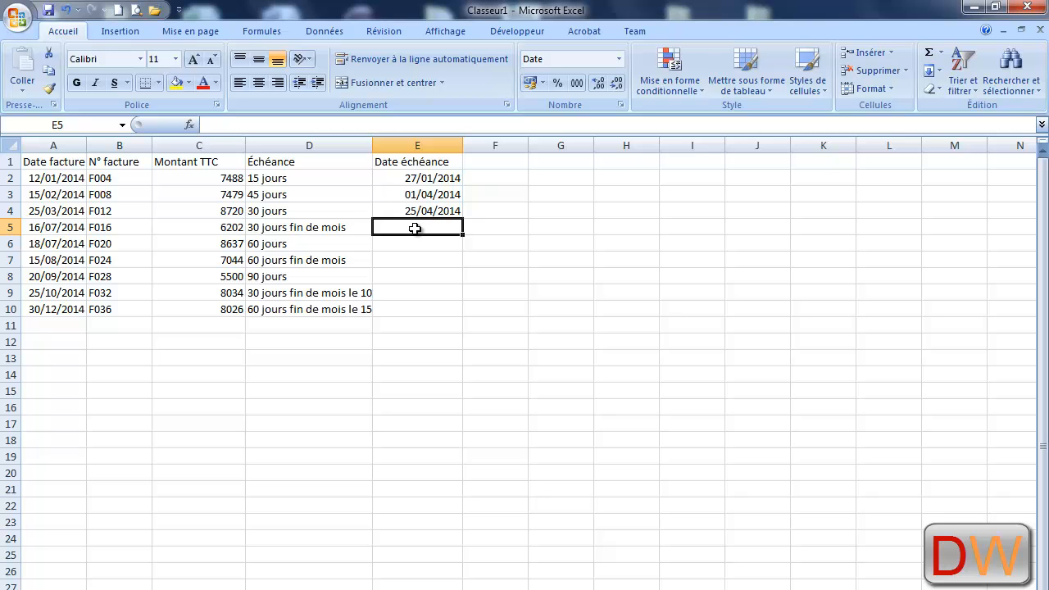
text(=)
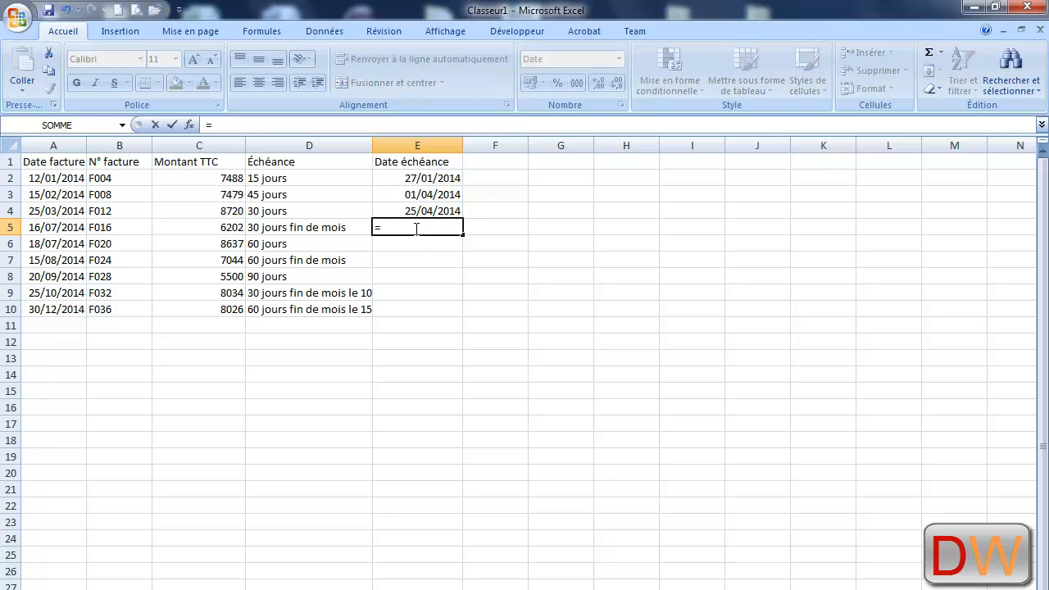
text(fin)
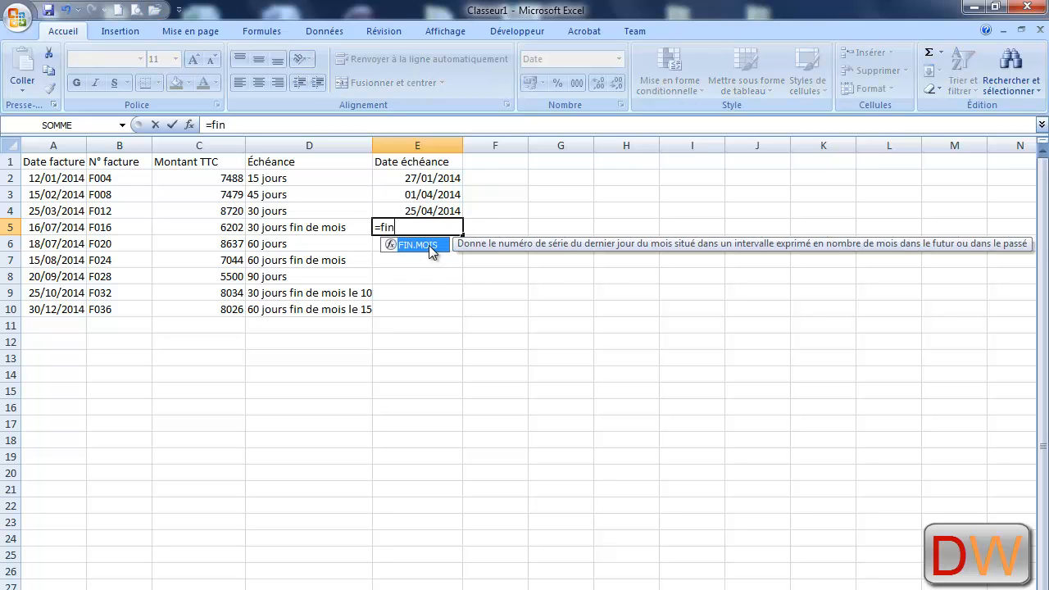
double_click(429, 245)
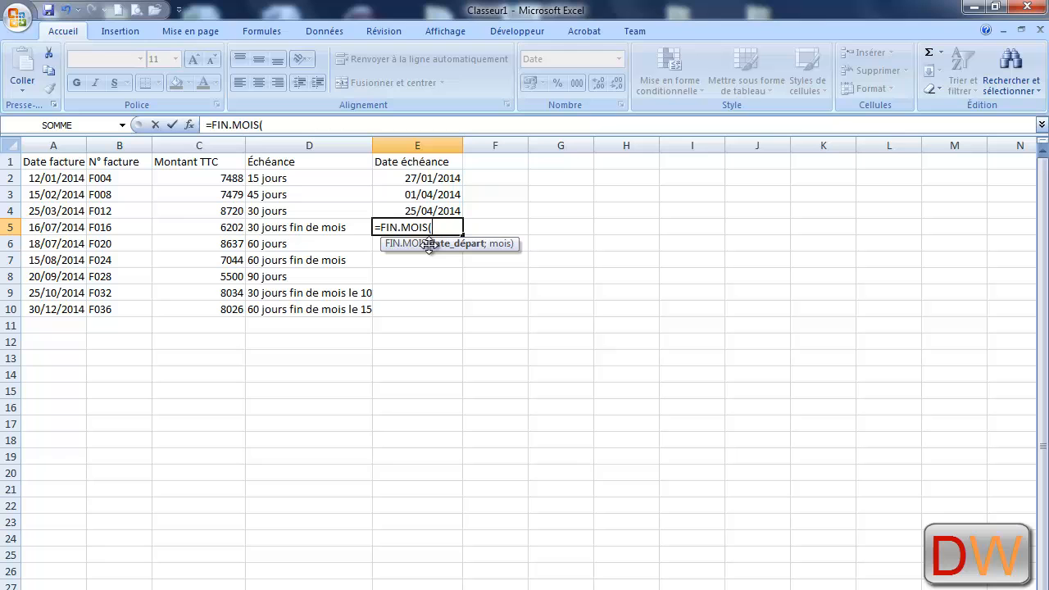
click(59, 228)
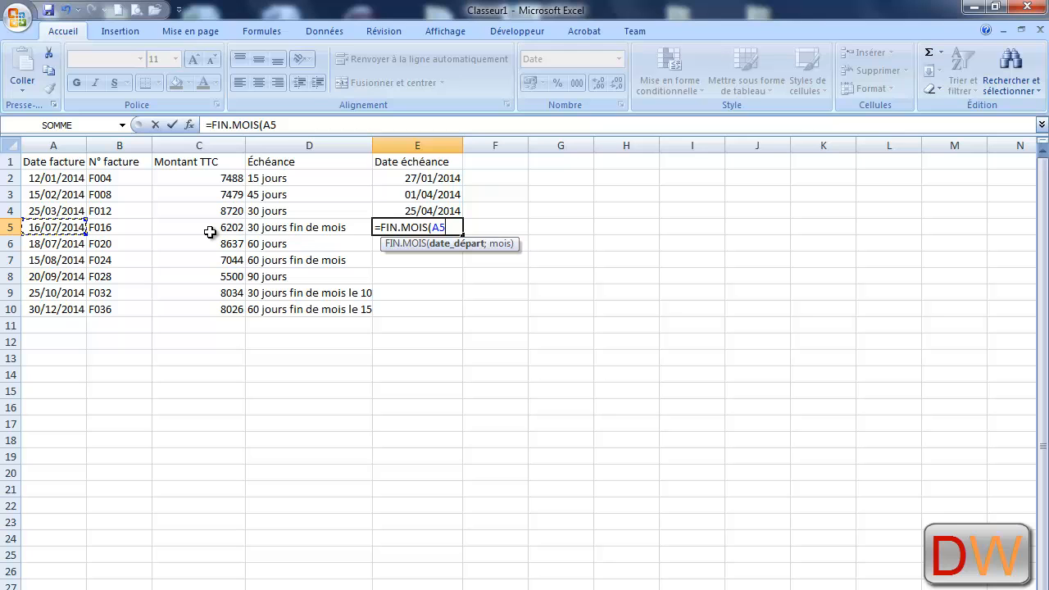
text(;)
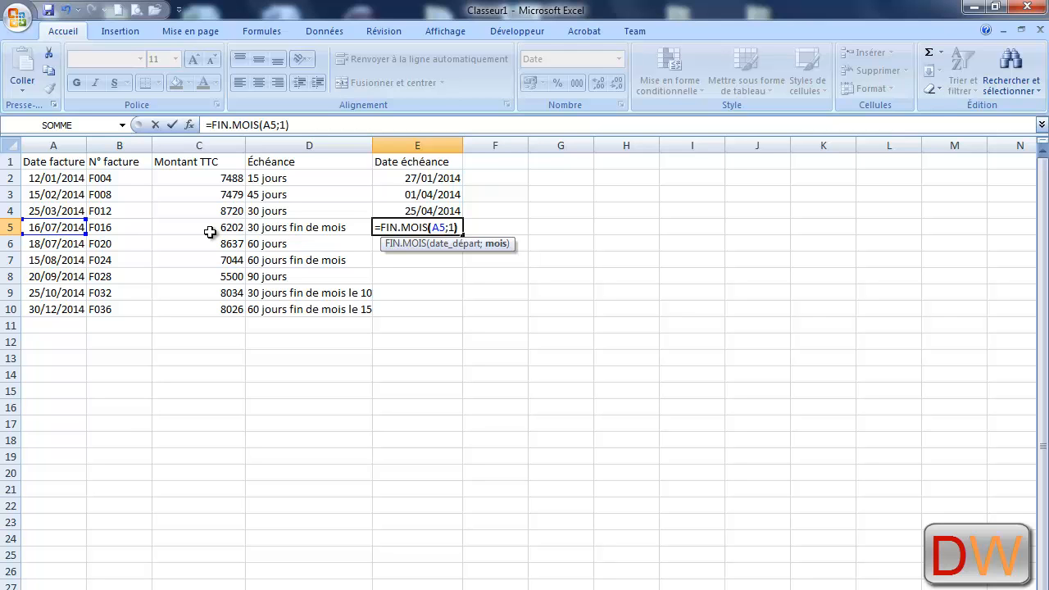
text(1))
key(Return)
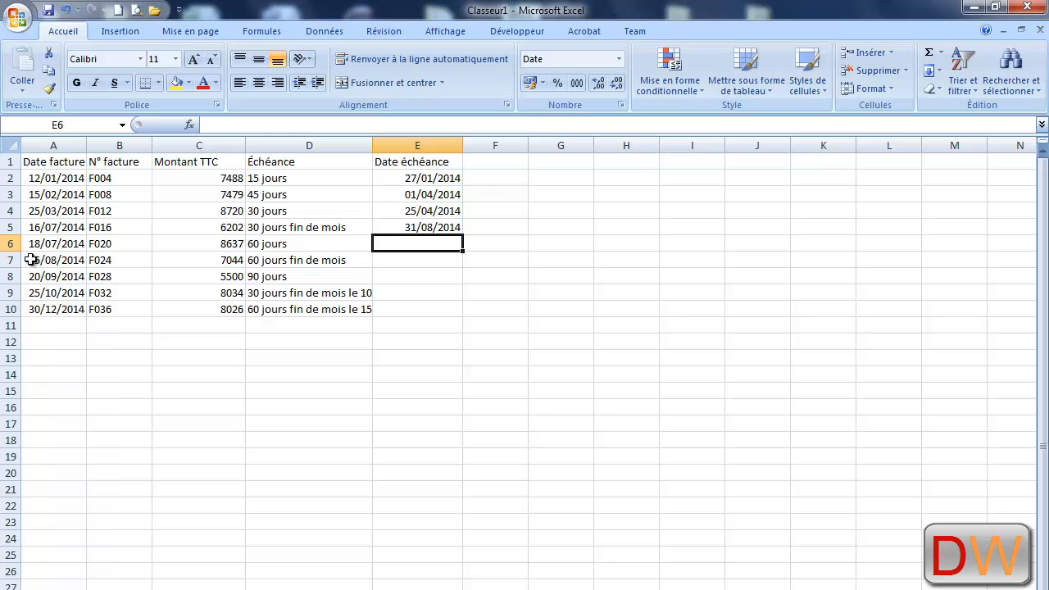
click(117, 245)
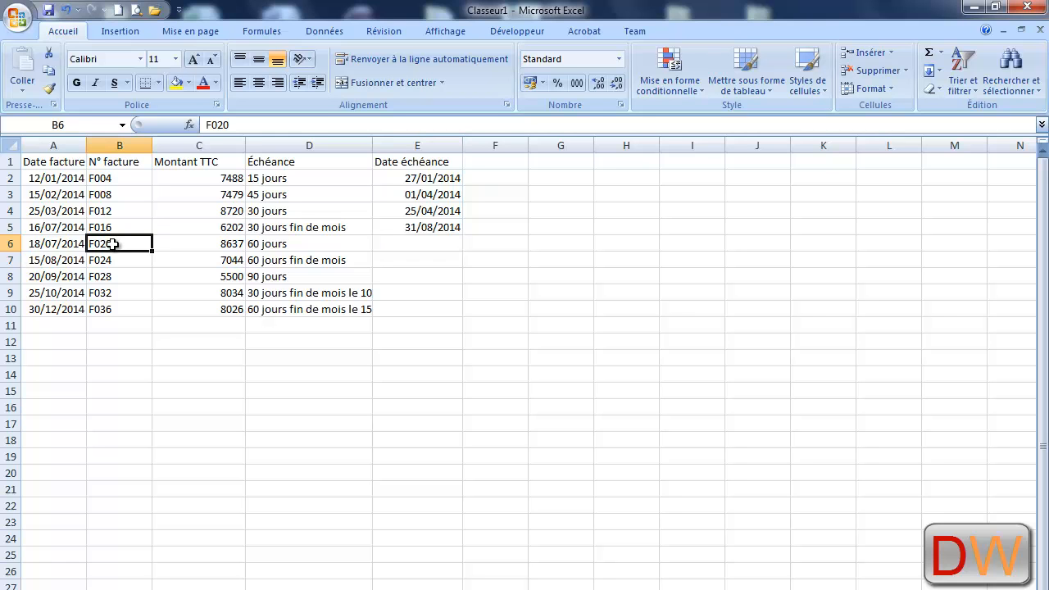
click(295, 245)
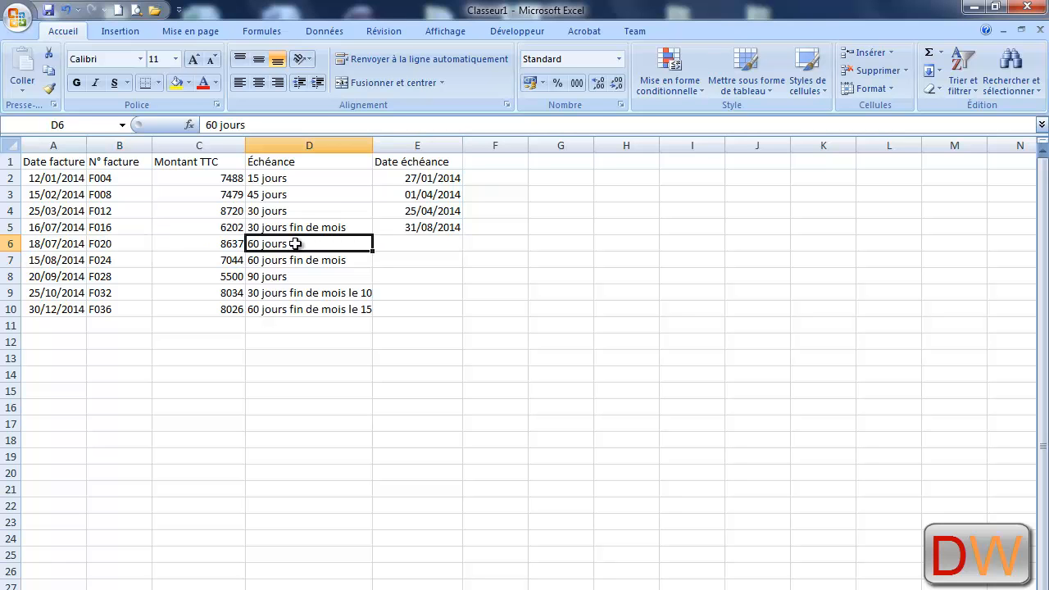
Step: Calculate the due date for the 60 jours invoice in E6 with the formula =MOIS.DECALER(A6;2), modelled on the formula in E4
click(429, 210)
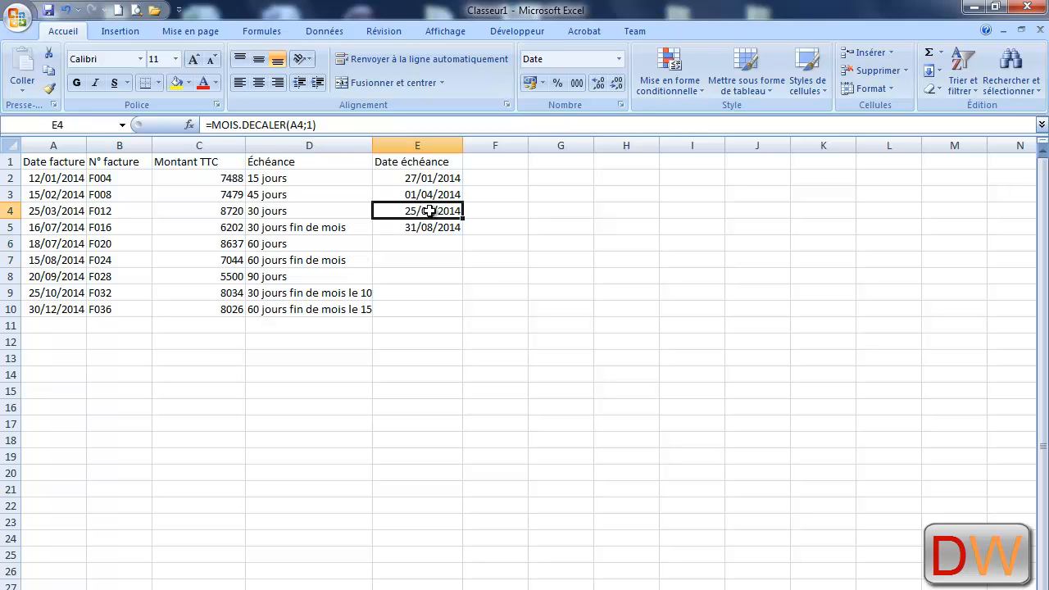
click(117, 210)
click(456, 211)
double_click(308, 125)
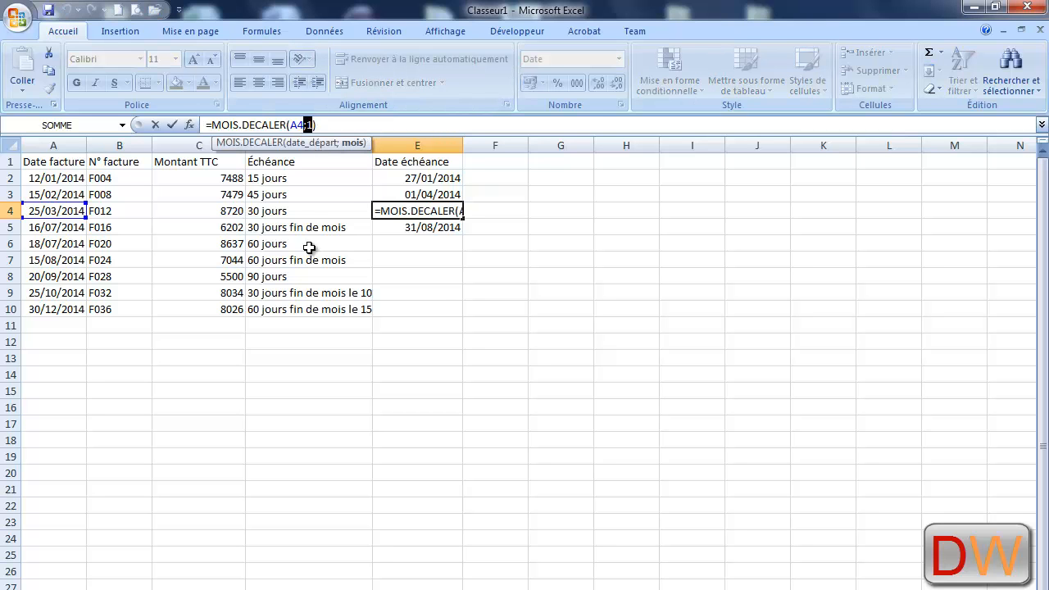
click(416, 246)
text(=)
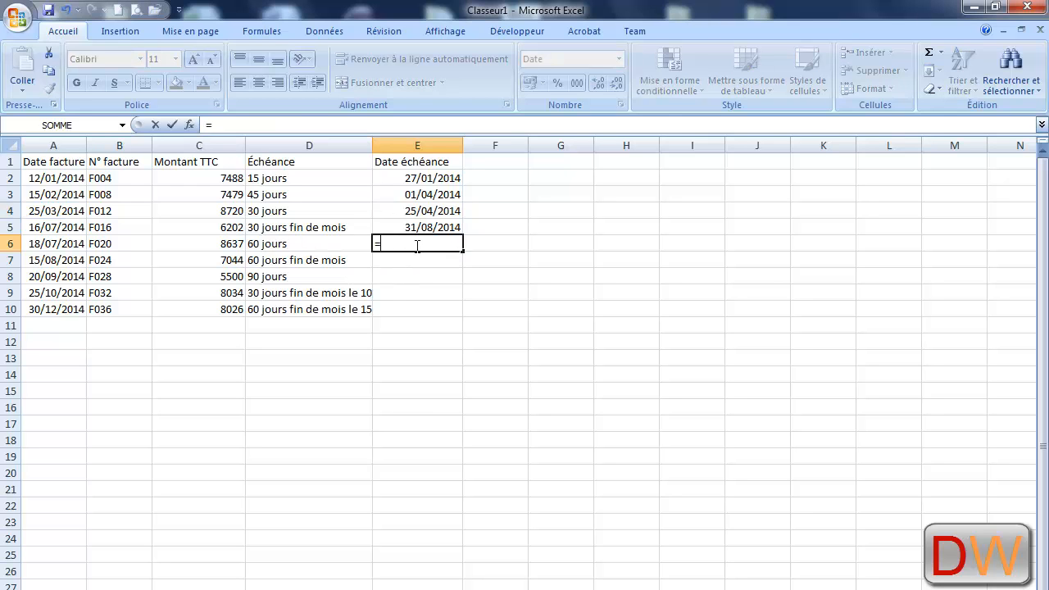
text(mois)
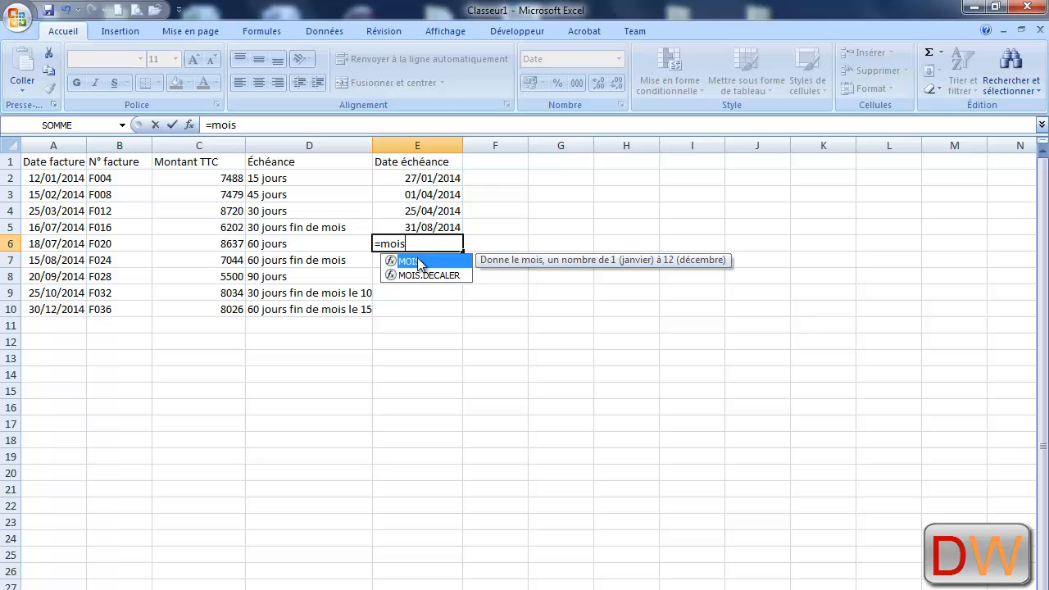
double_click(420, 275)
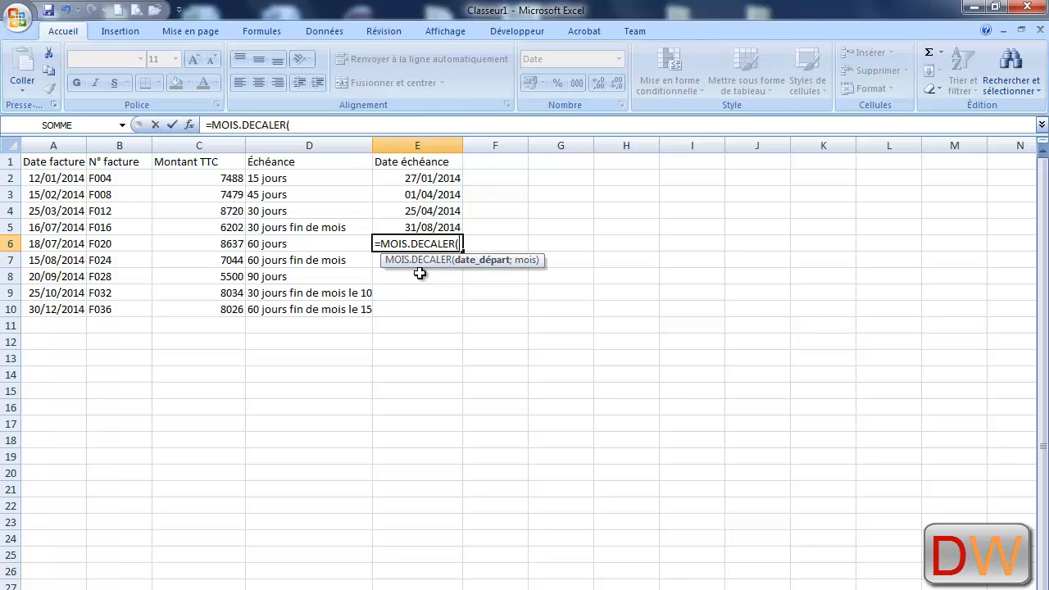
click(53, 242)
text(;2)
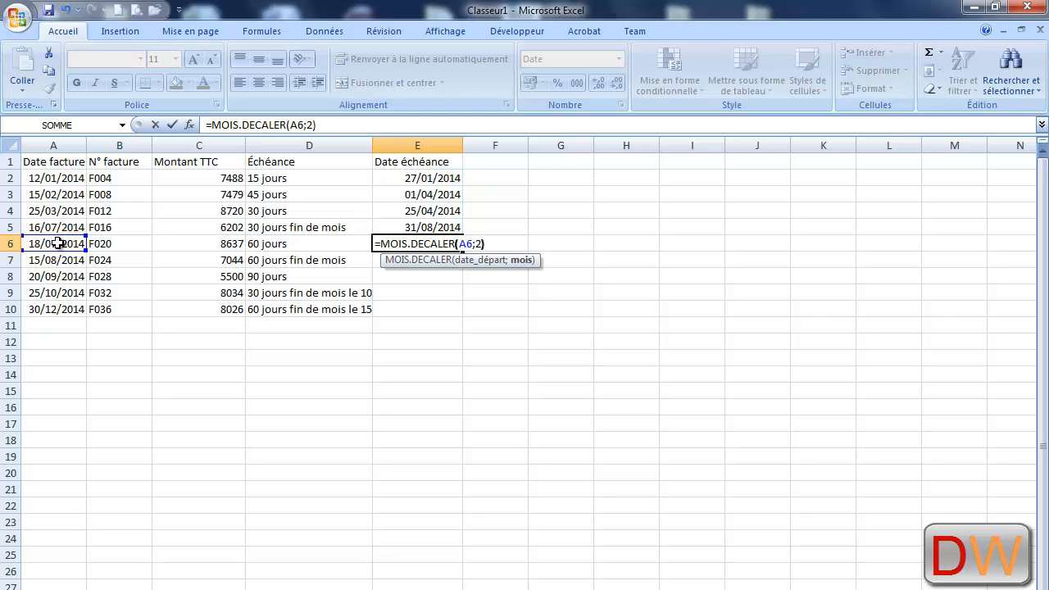
key(Return)
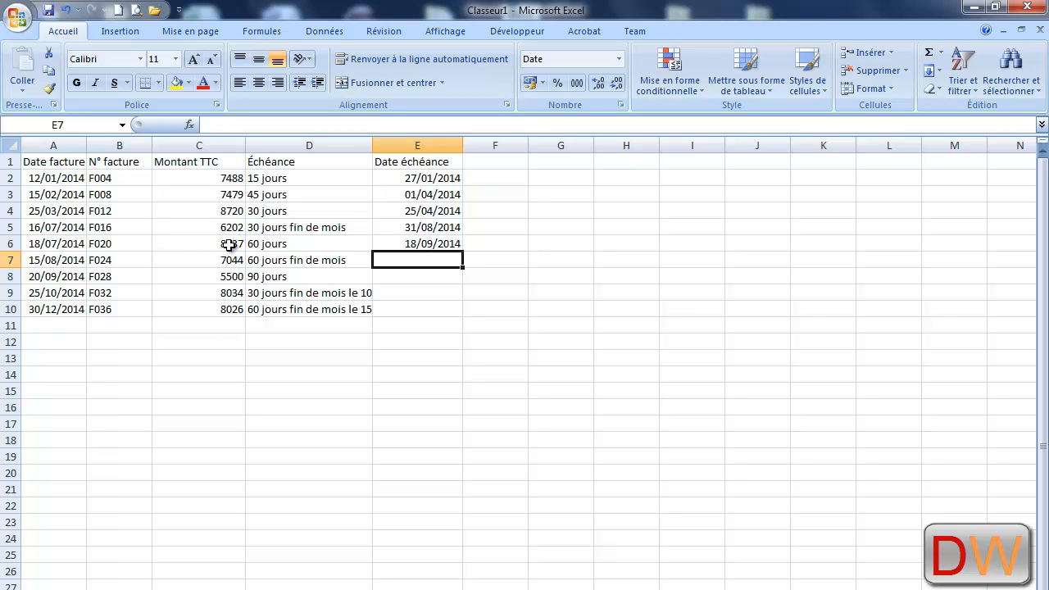
click(64, 244)
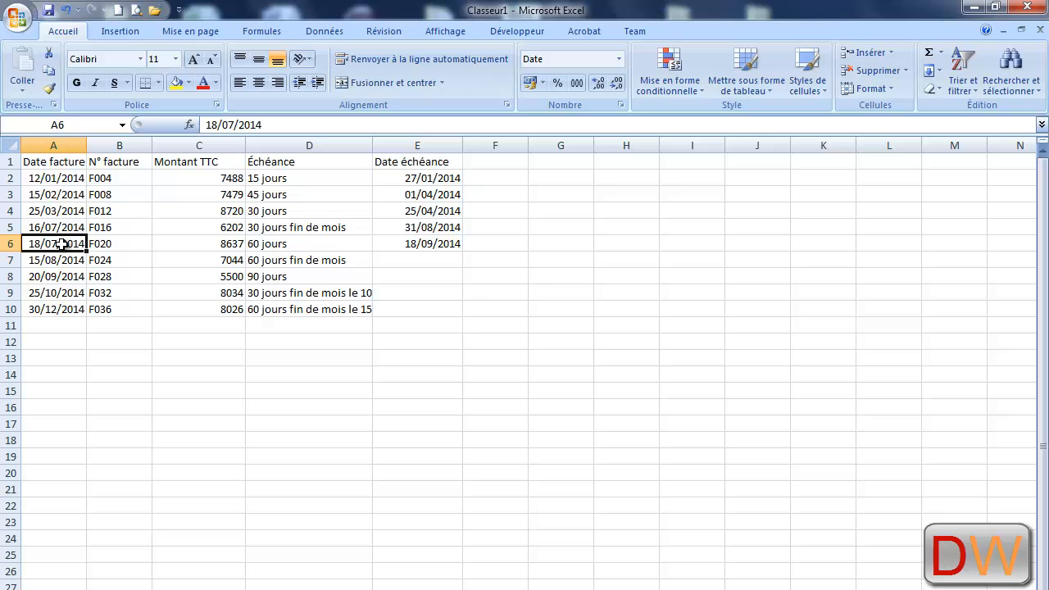
Step: Calculate the due date for the 60 jours fin de mois invoice in E7 with the formula =FIN.MOIS(A7;2), modelled on the formula in E5
click(416, 260)
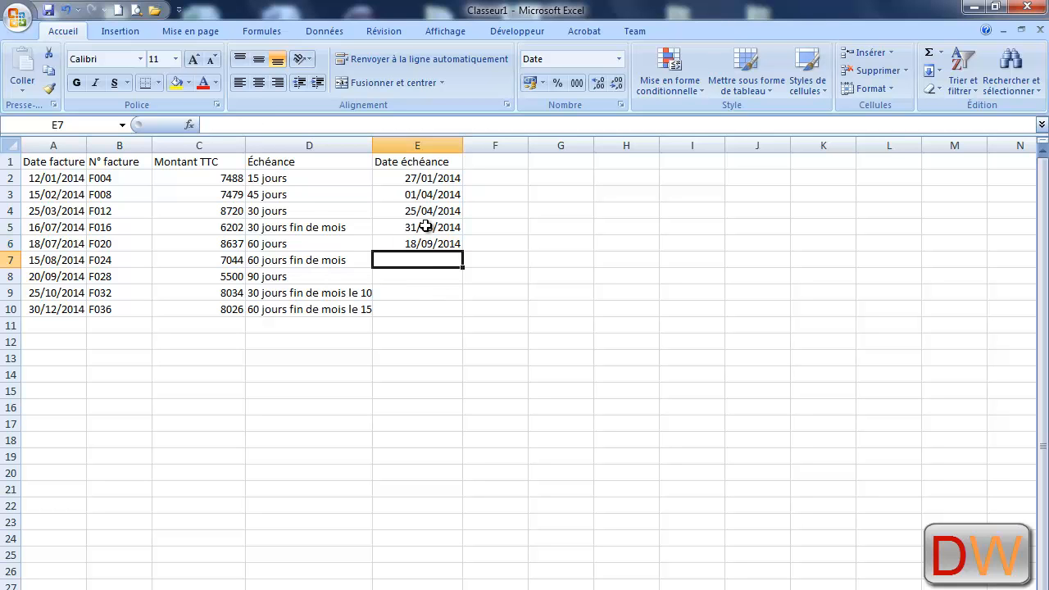
click(127, 227)
click(425, 228)
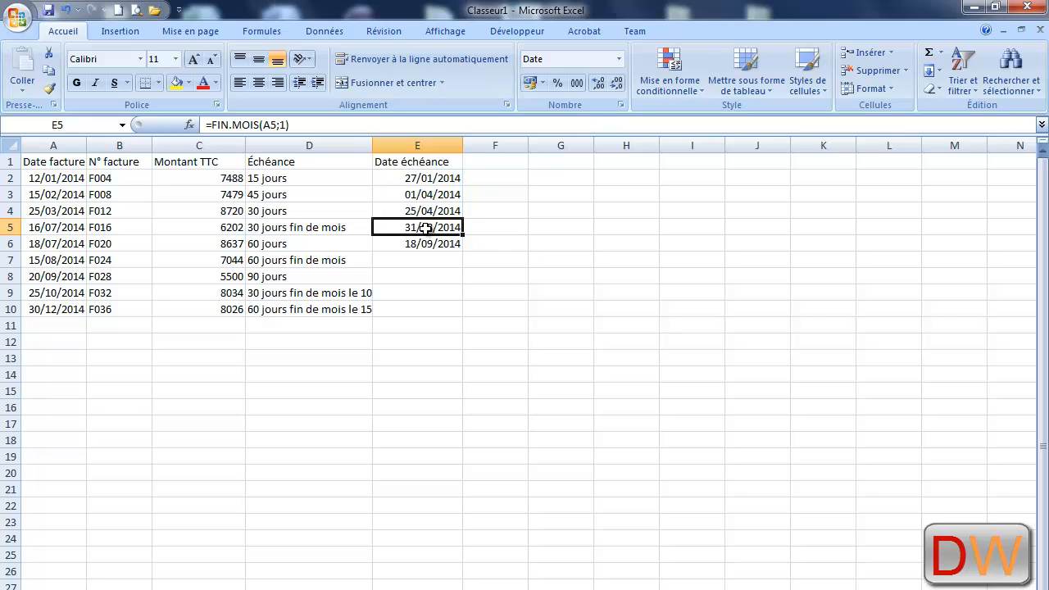
double_click(279, 125)
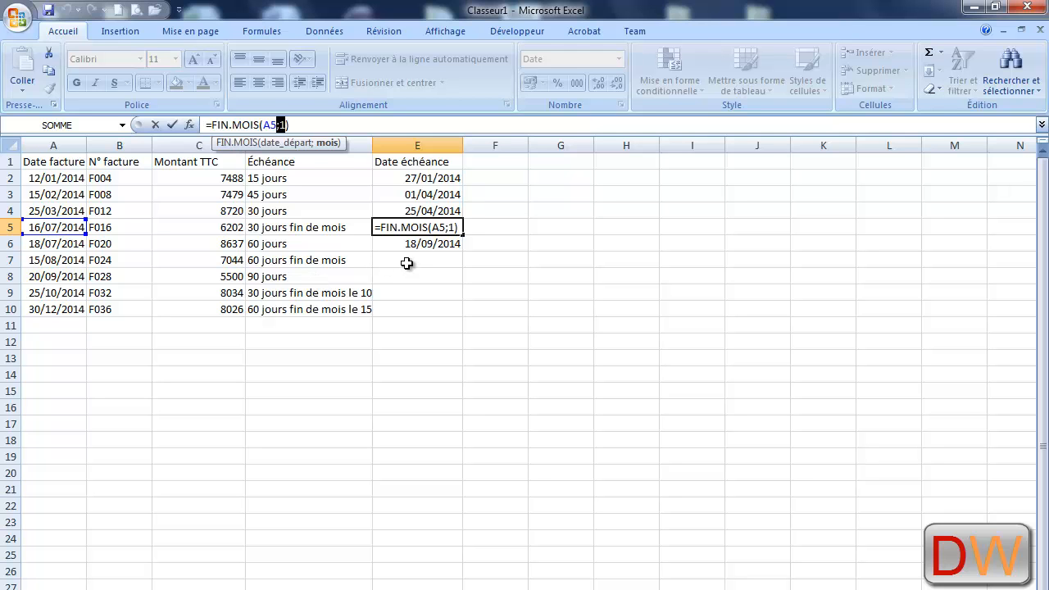
click(407, 263)
text(=)
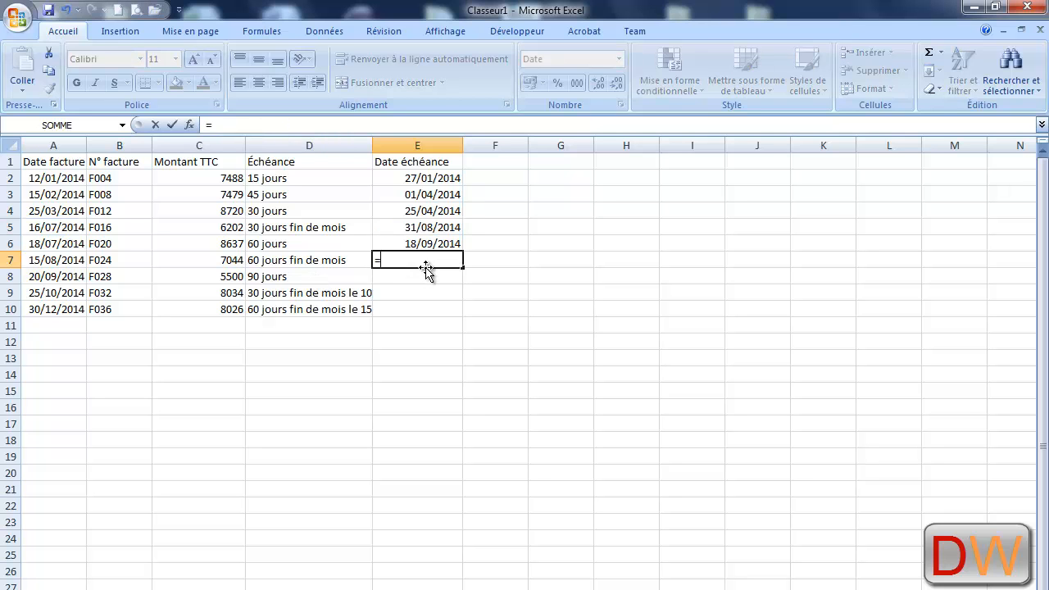
text(fin)
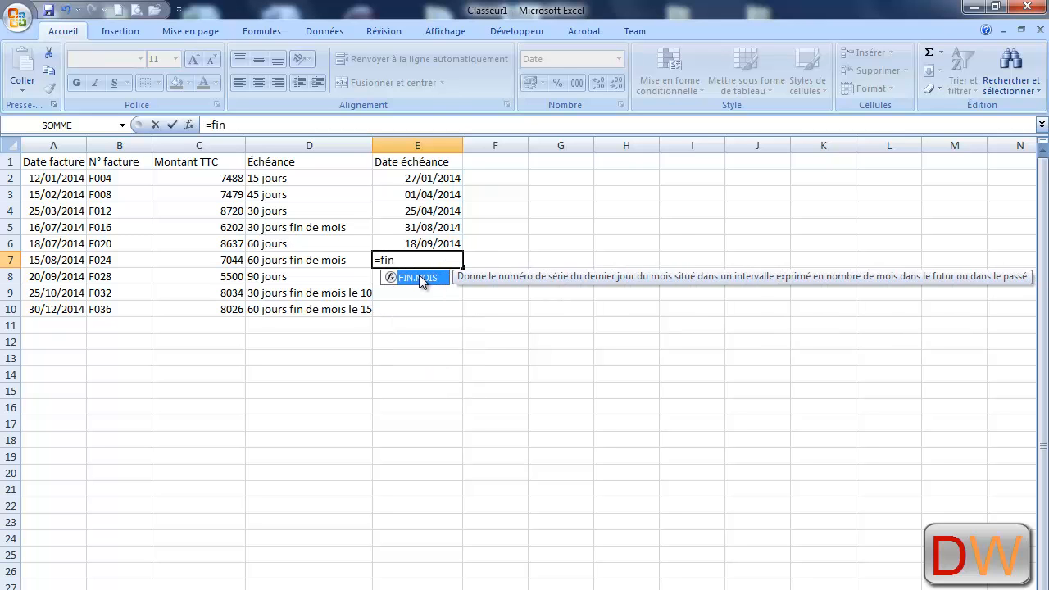
double_click(419, 274)
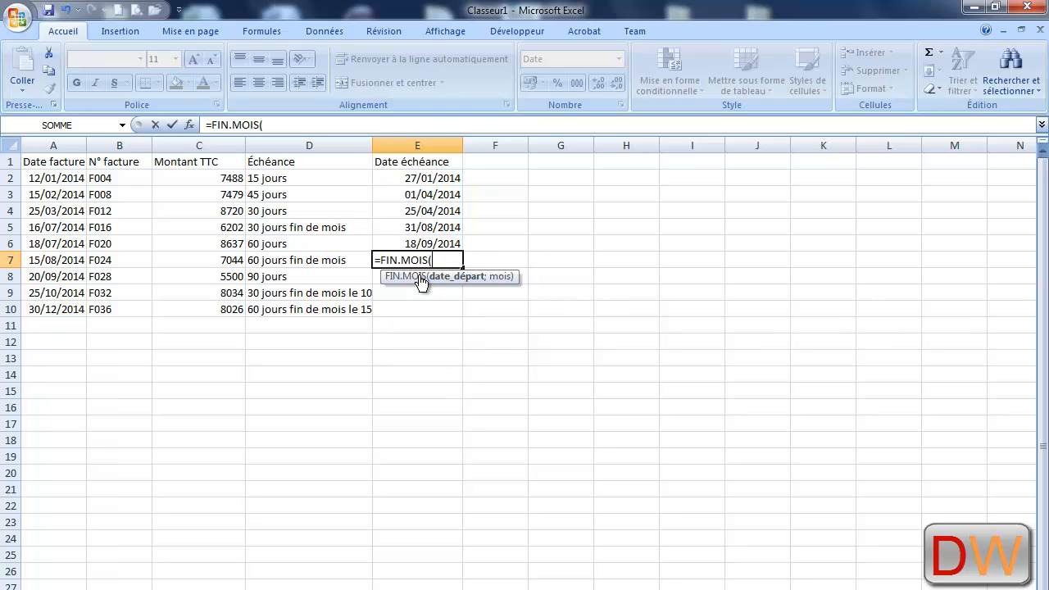
click(63, 260)
text(;)
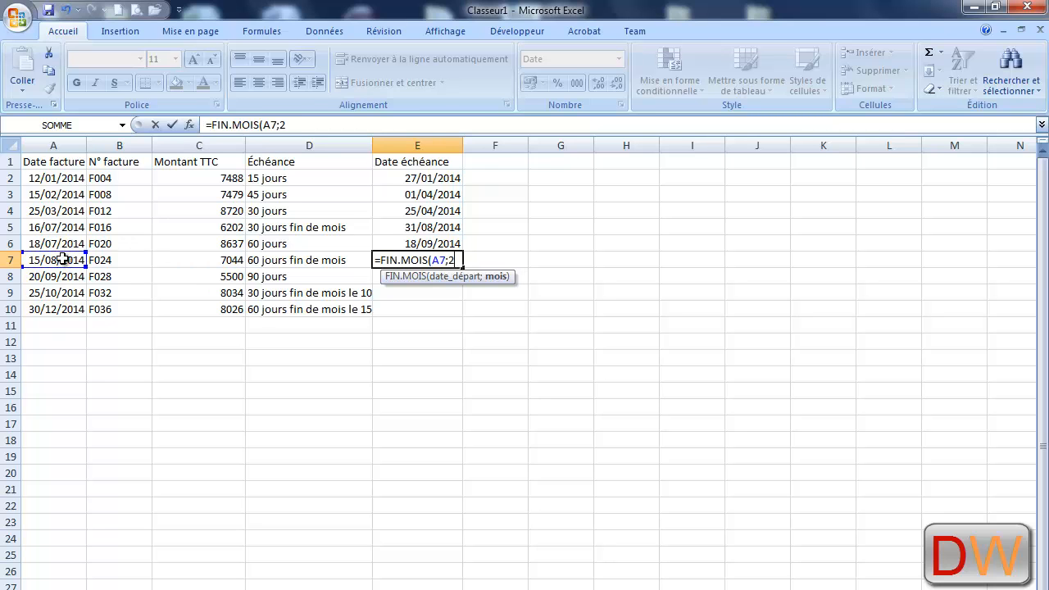
text(2))
key(Return)
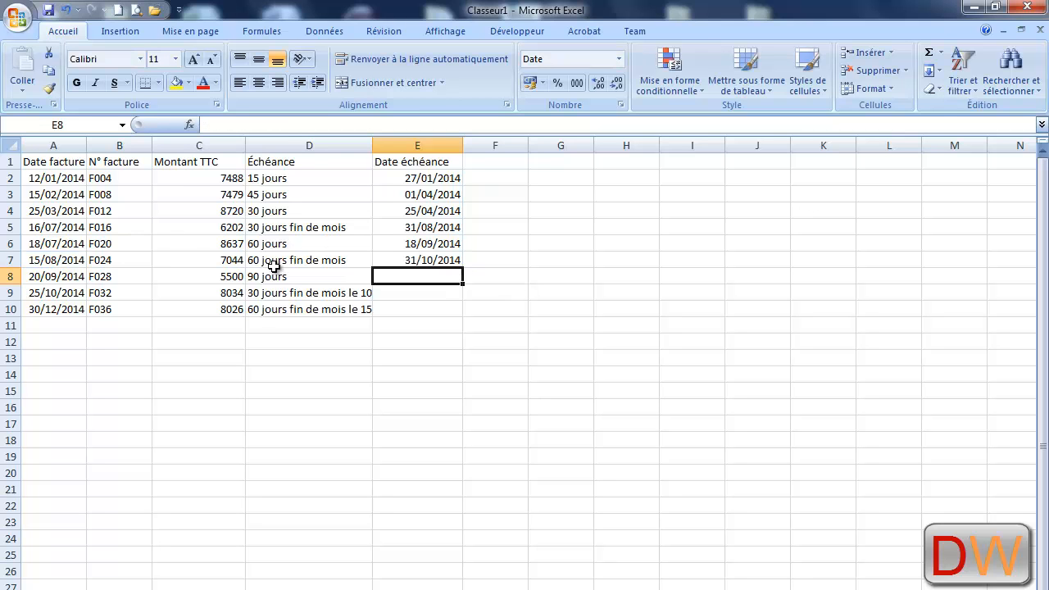
click(57, 261)
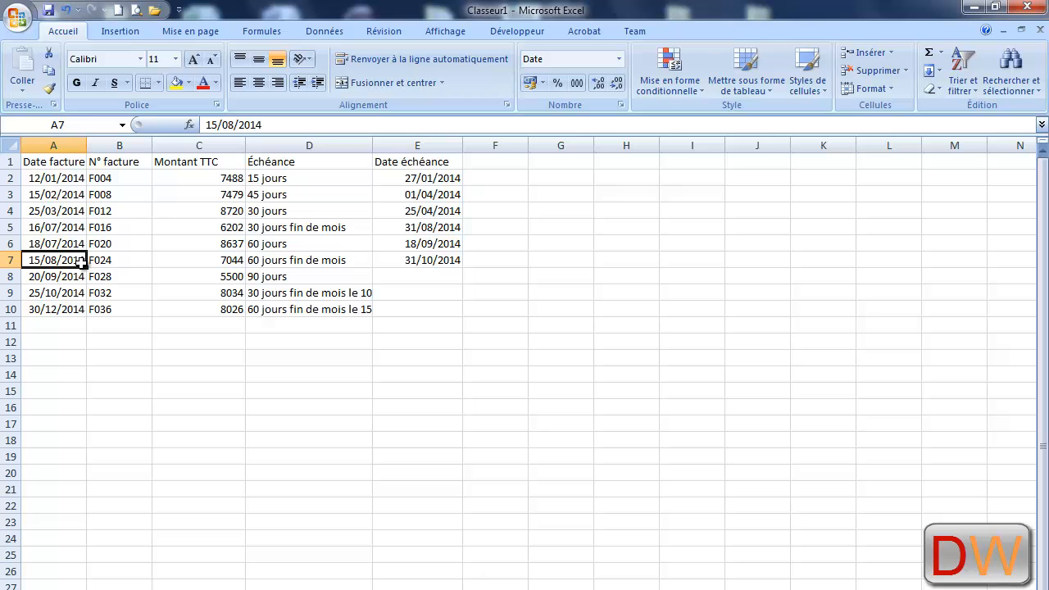
click(416, 261)
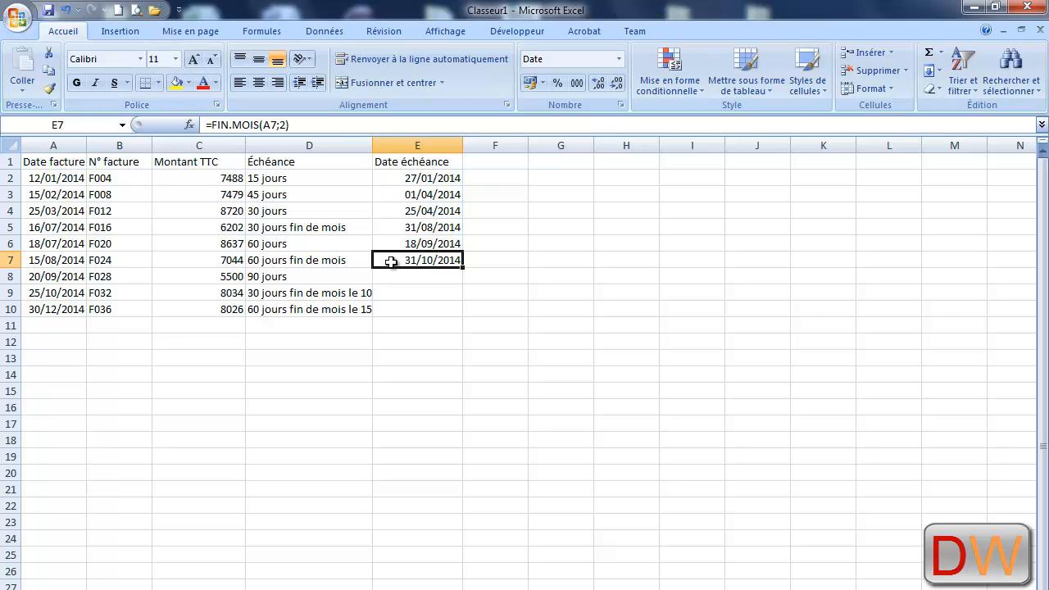
Step: Calculate the due date for the 90 jours invoice in E8 with the formula =MOIS.DECALER(A8;3)
click(410, 279)
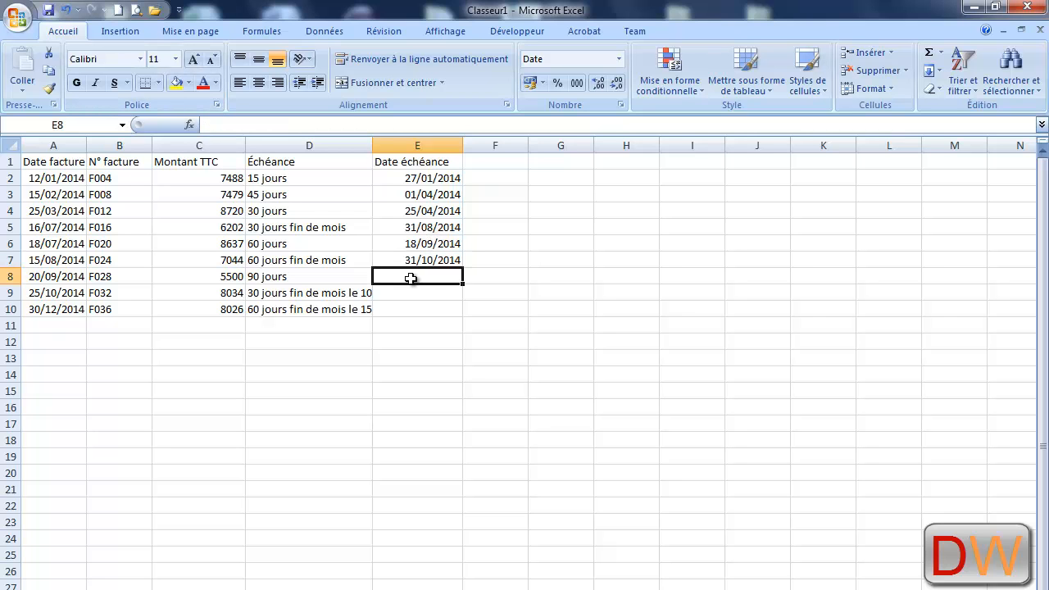
text(=)
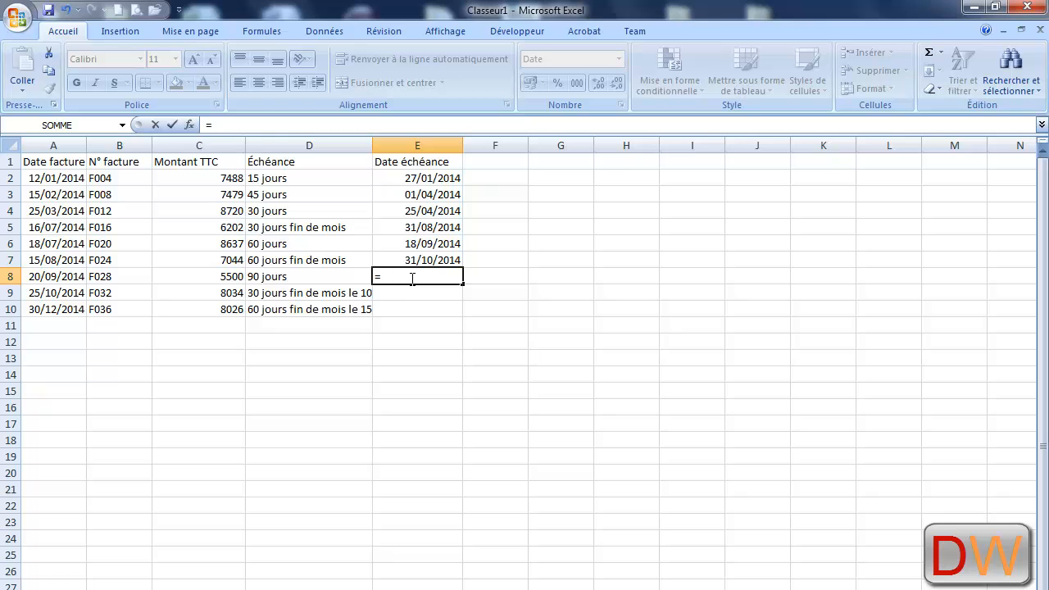
text(mois)
double_click(422, 309)
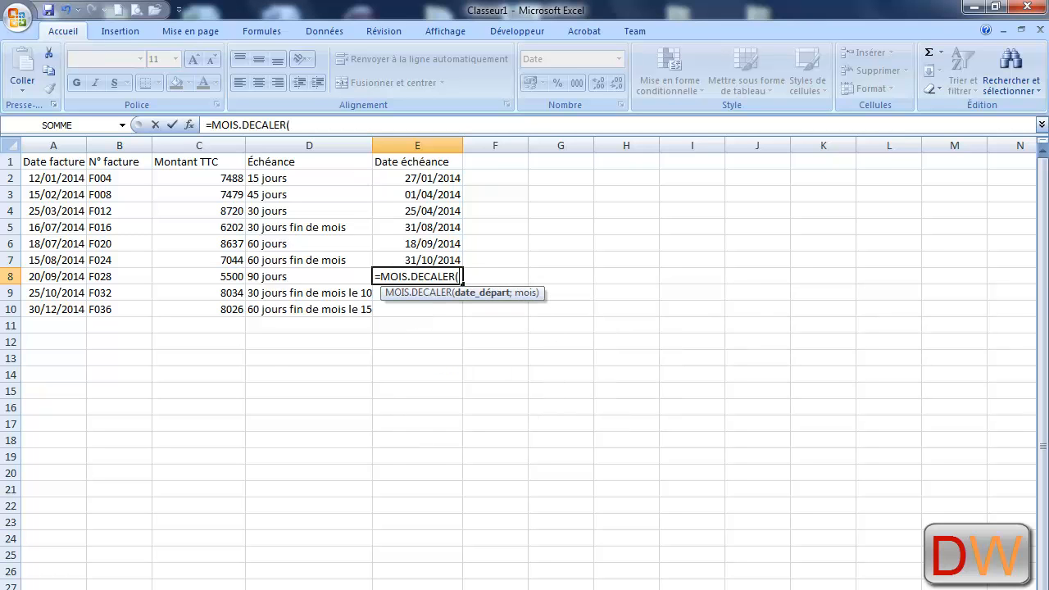
click(52, 276)
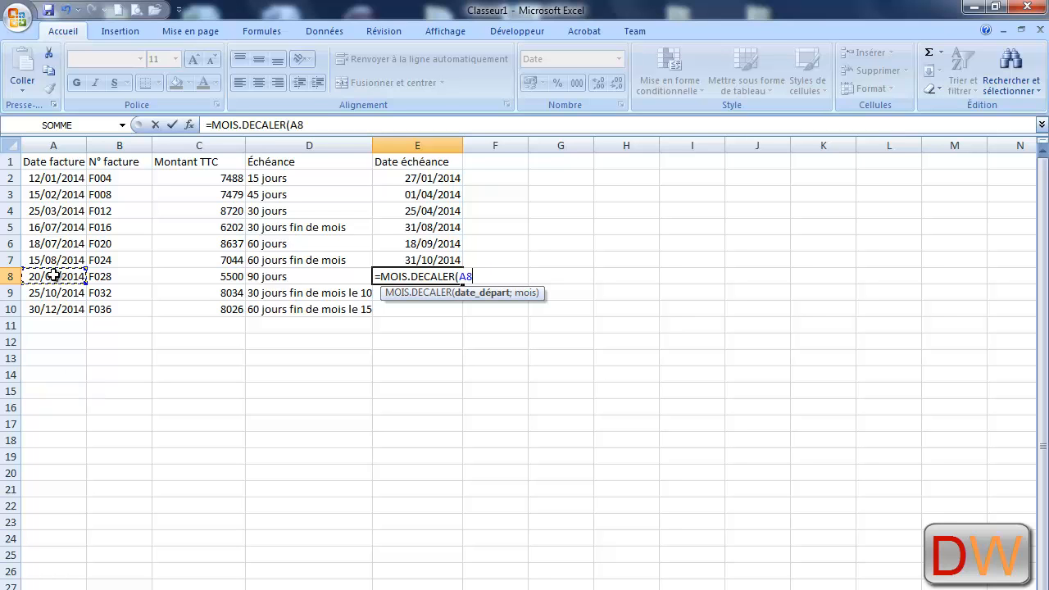
text(;)
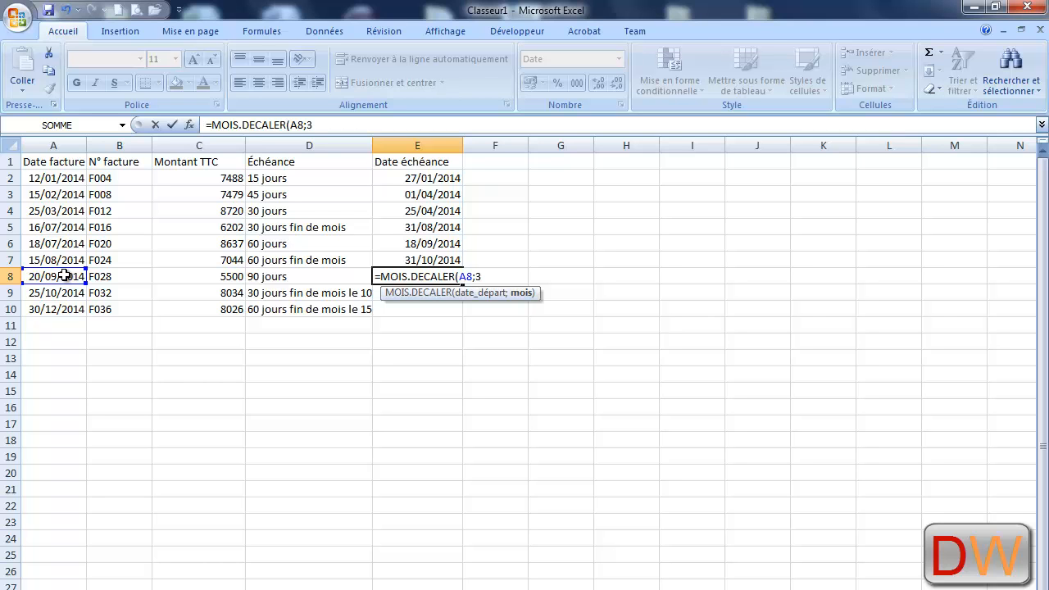
text(3))
key(Return)
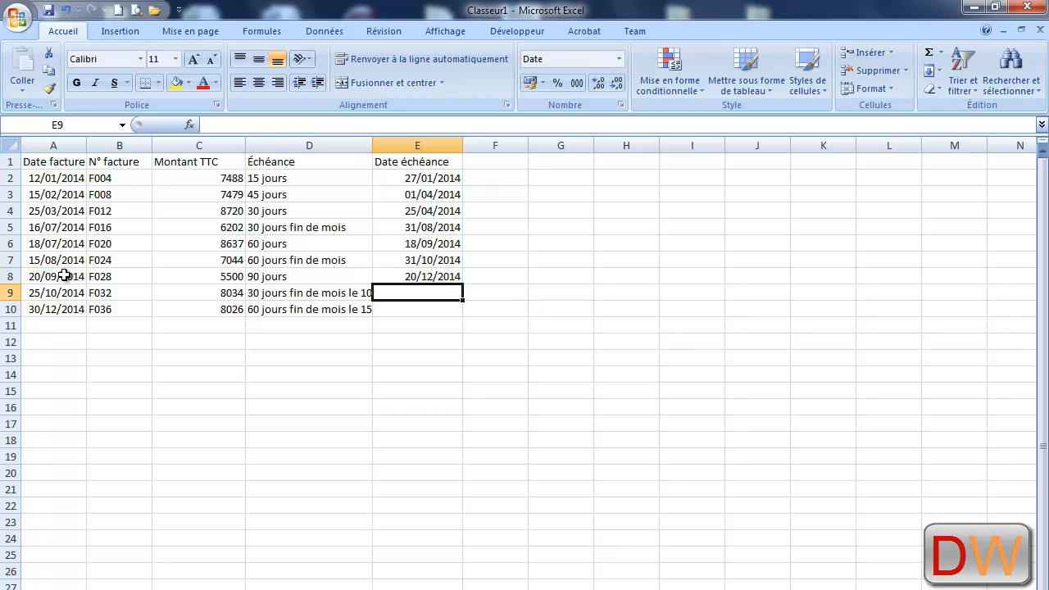
Step: Widen the Échéance column slightly and review the due date formulas in E2 to E5
drag(372, 146, 395, 147)
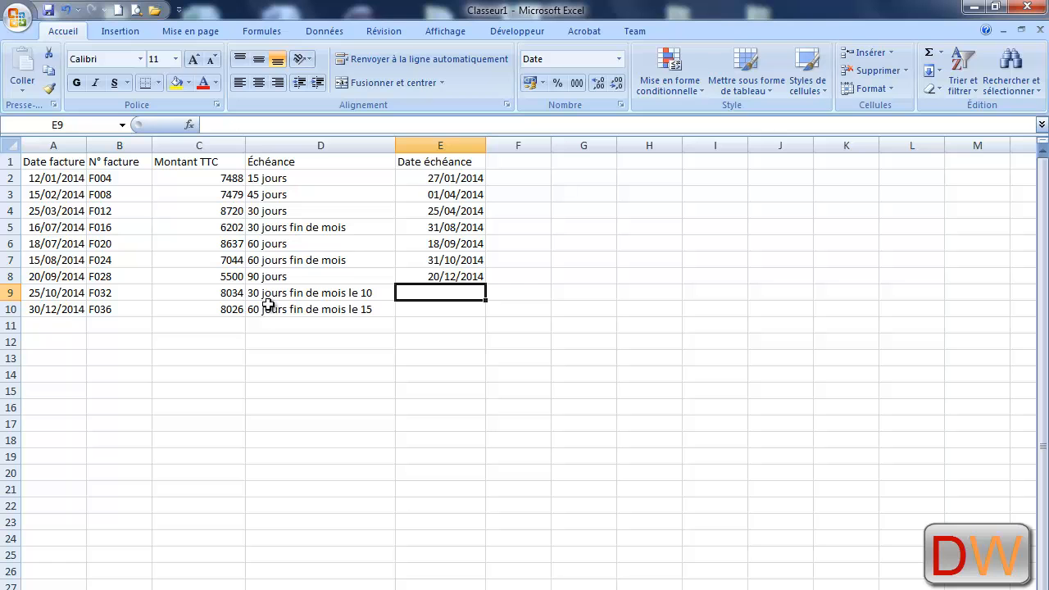
click(432, 178)
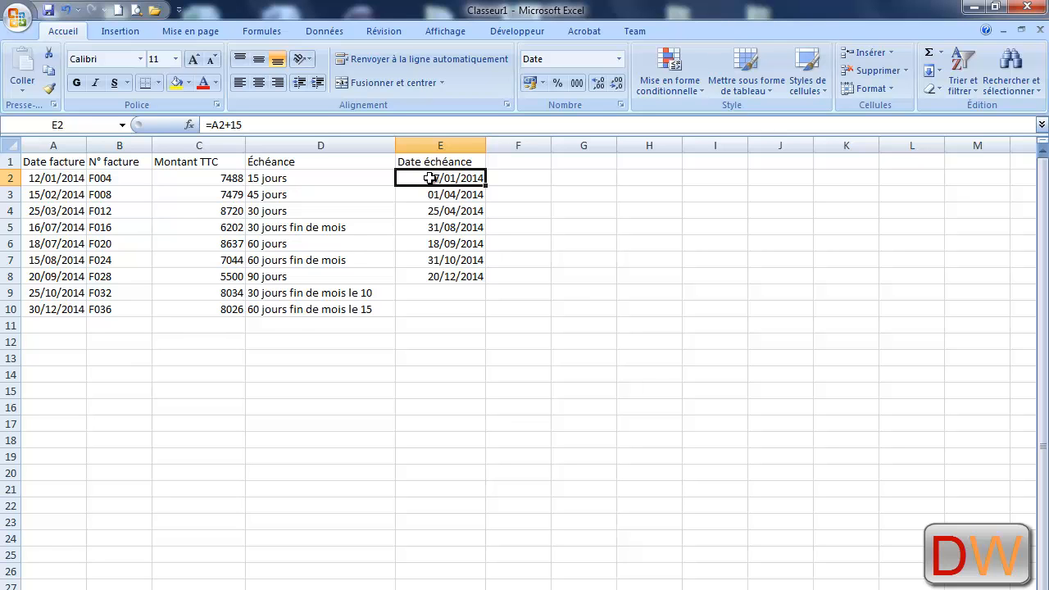
click(432, 212)
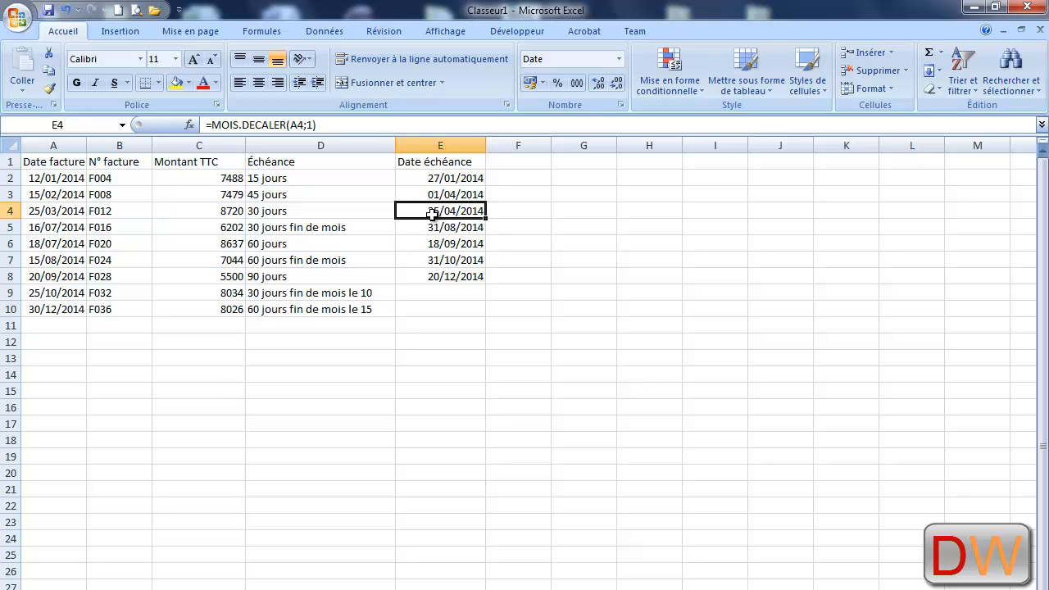
click(431, 196)
click(443, 228)
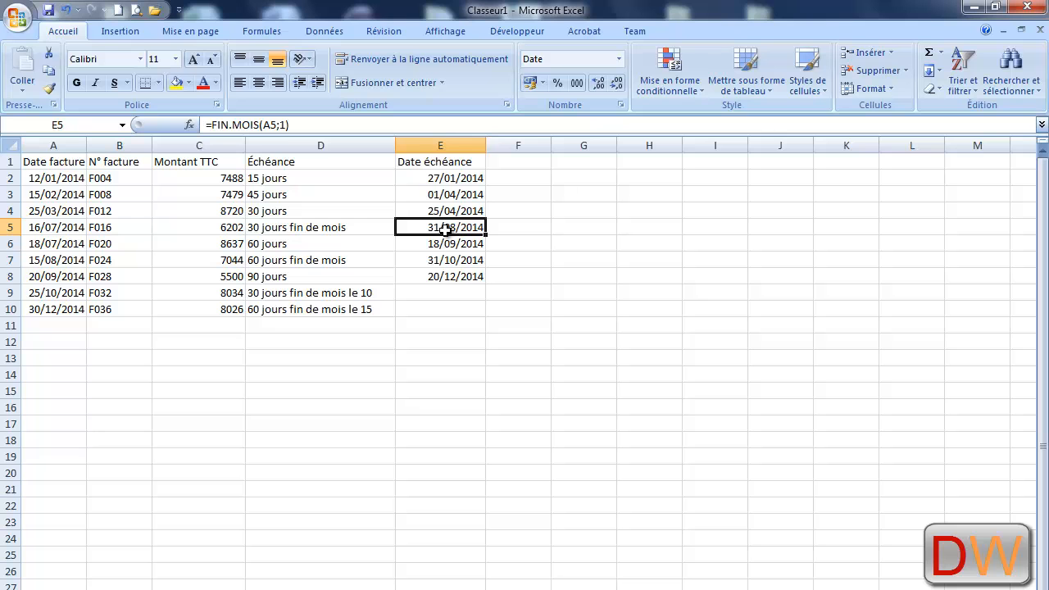
Step: Calculate the due date for the 30 jours fin de mois le 10 invoice in E9 with the formula =FIN.MOIS(A9;1)+10
click(424, 294)
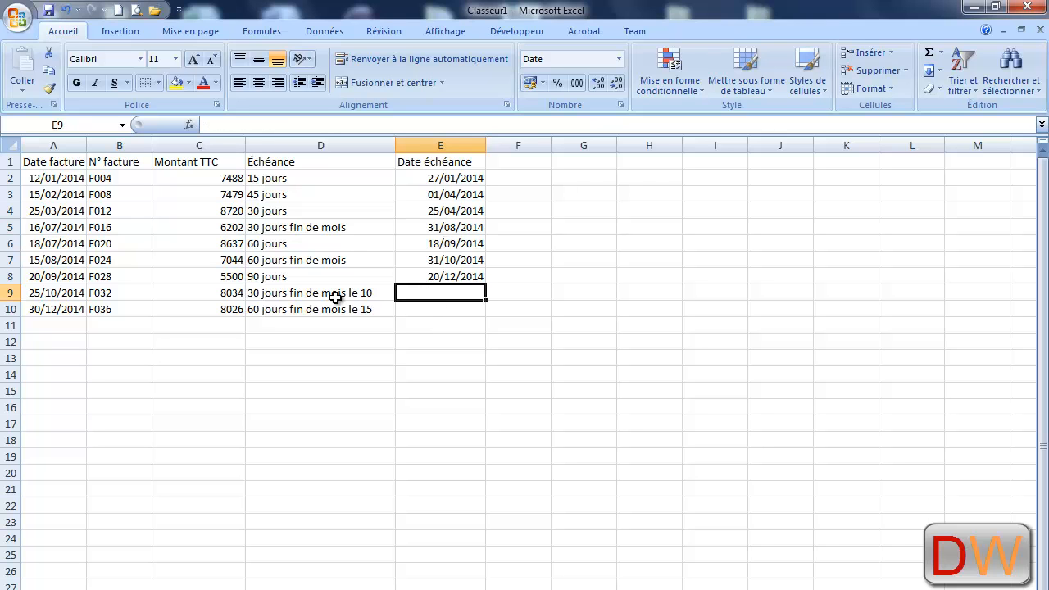
text(=fin)
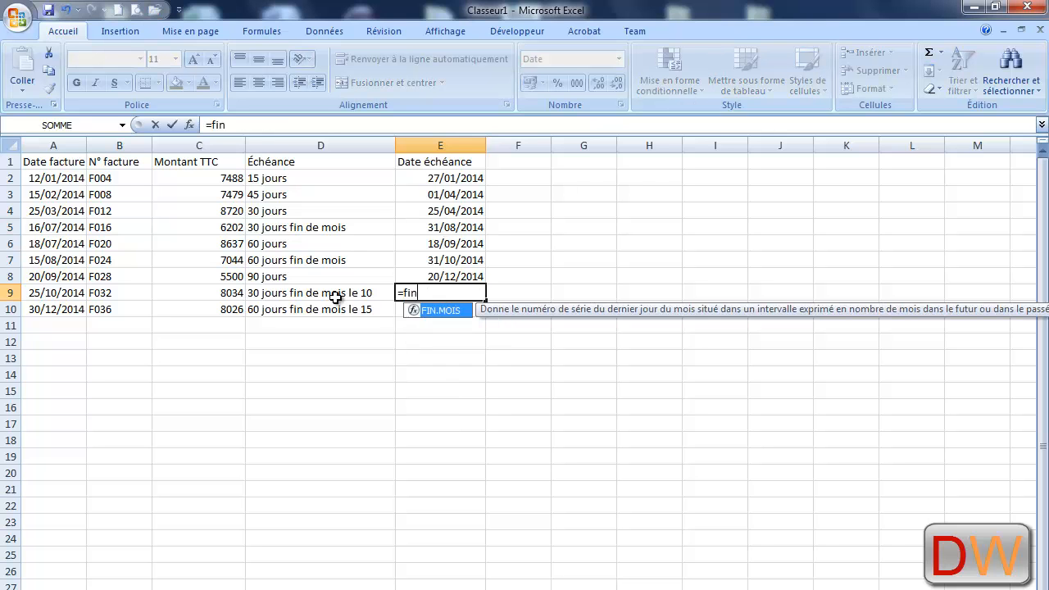
double_click(446, 311)
click(46, 293)
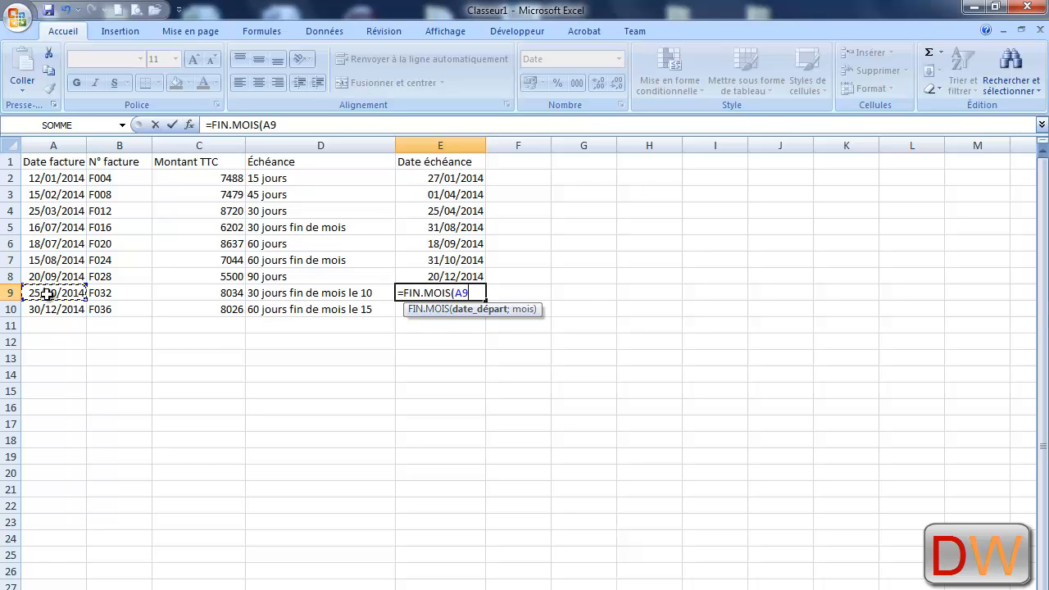
text(;1)+10)
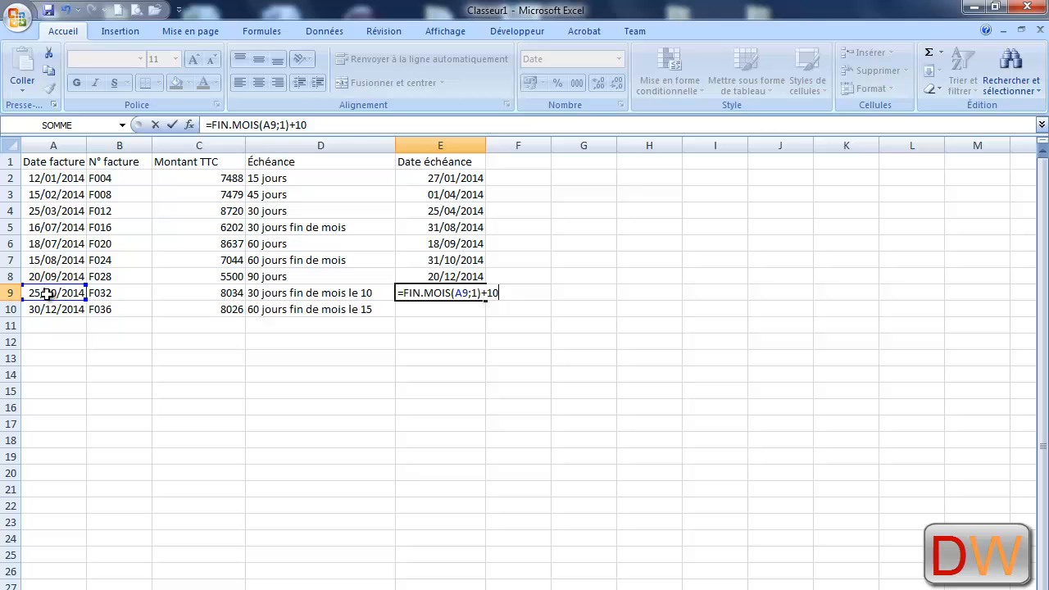
key(Return)
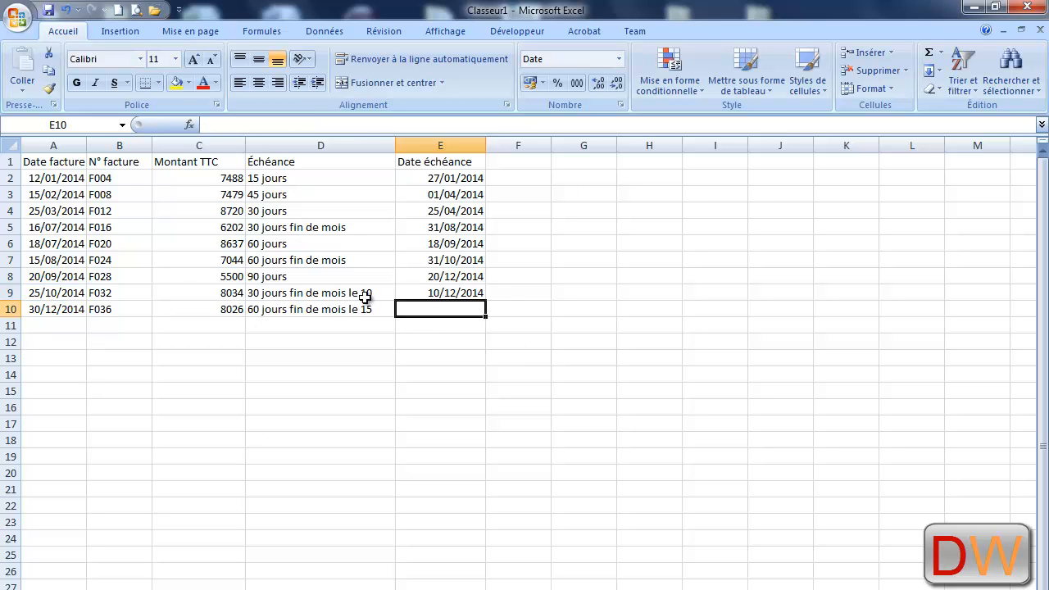
Step: Calculate the due date for the 60 jours fin de mois le 15 invoice in E10 with the formula =FIN.MOIS(A10;2)+15
text(=mo=)
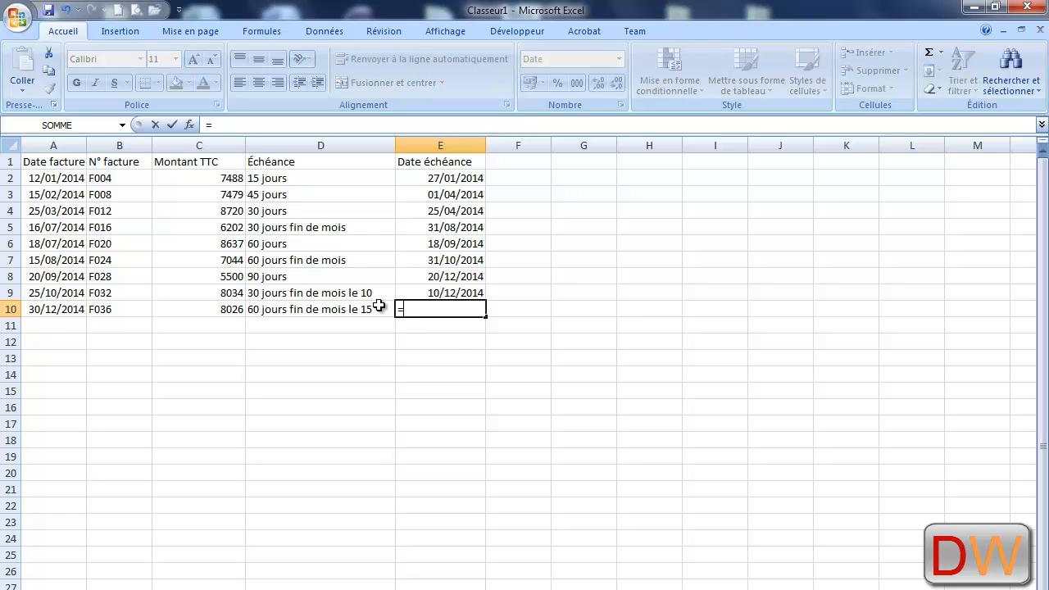
key(BackSpace)
key(BackSpace)
key(BackSpace)
text(fi)
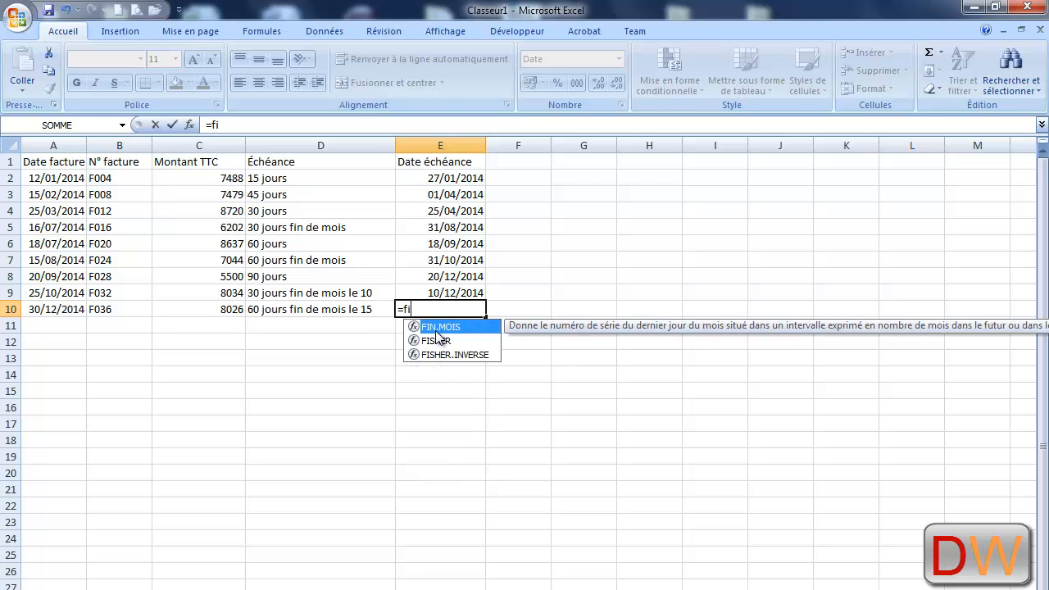
double_click(436, 327)
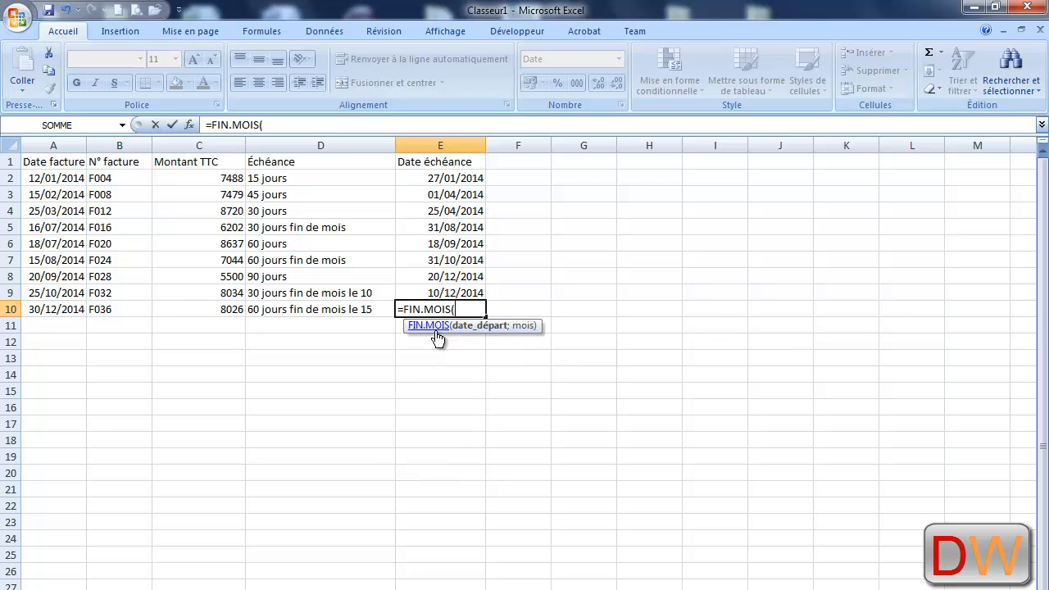
click(42, 312)
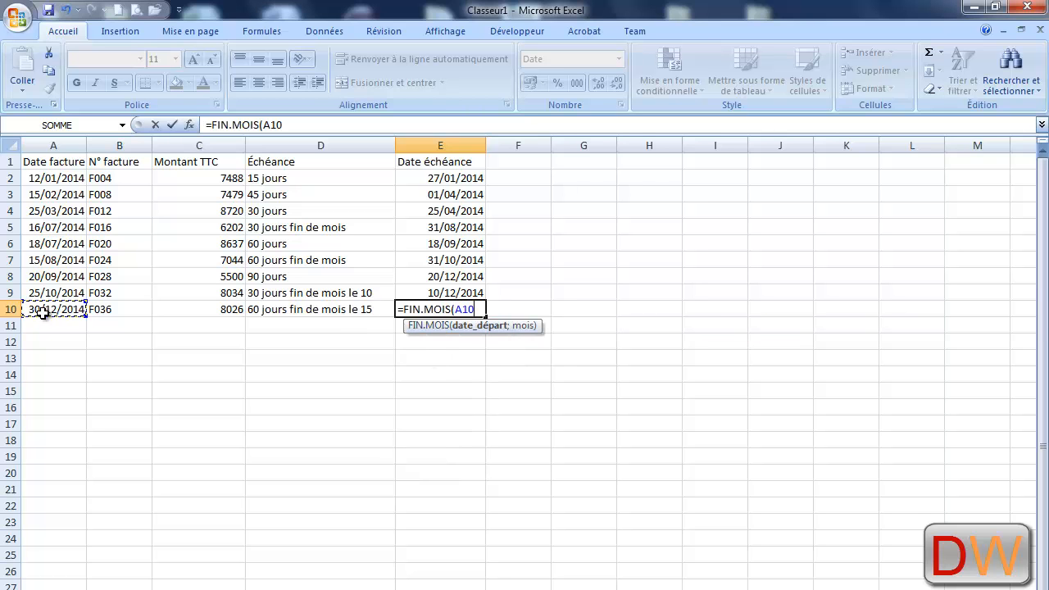
text(;)
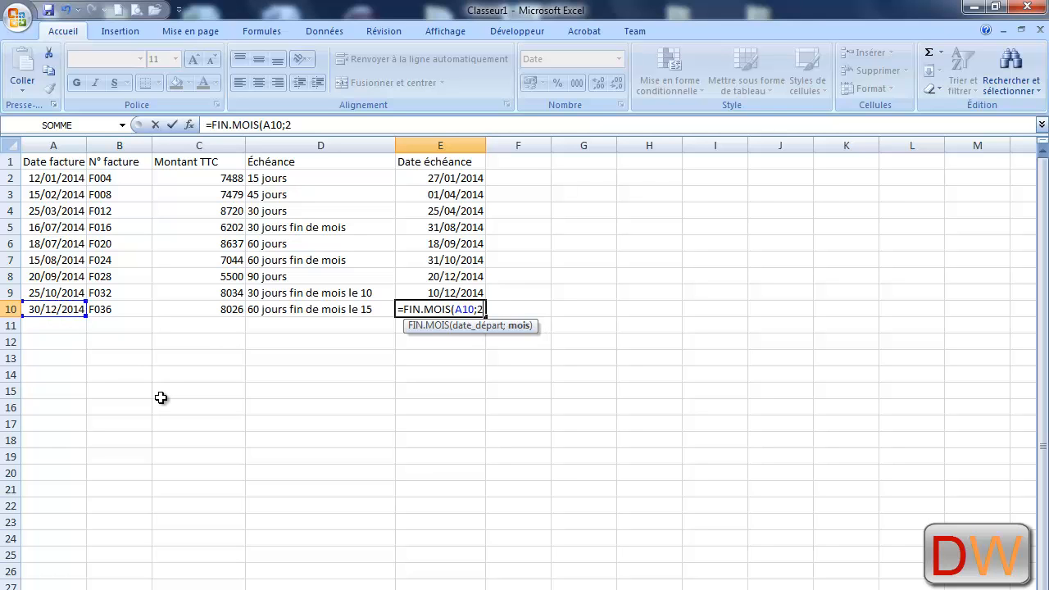
text(2)+15)
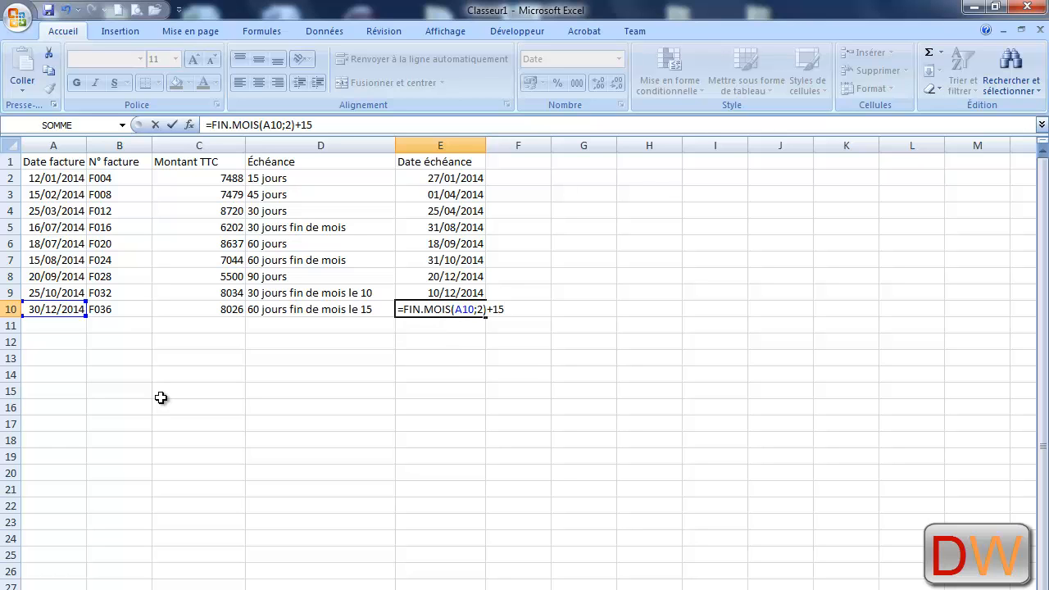
key(Return)
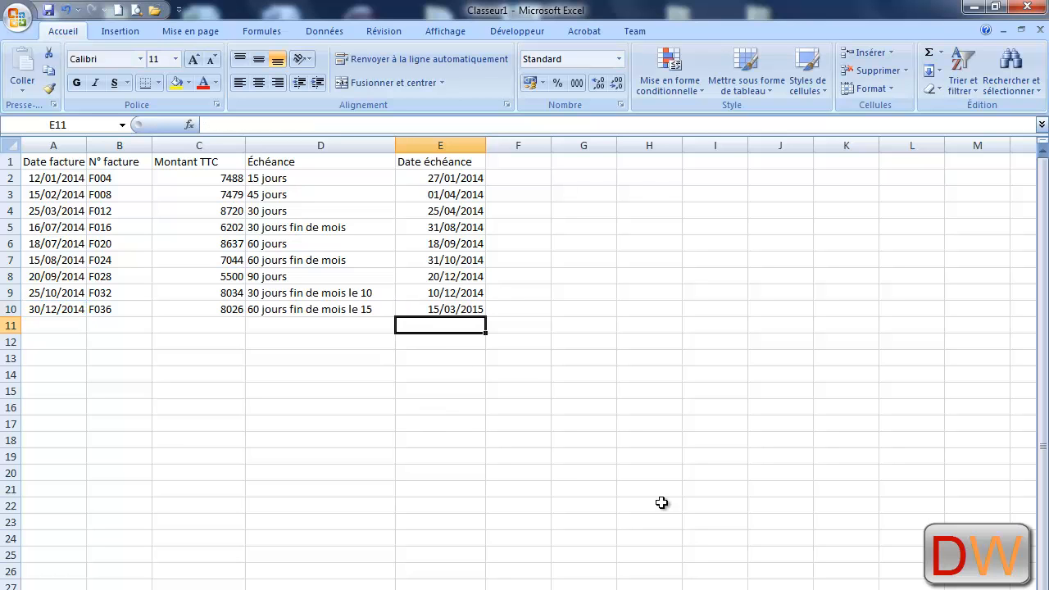
Step: Apply all borders to the invoice table in A1:E10
drag(65, 160, 429, 307)
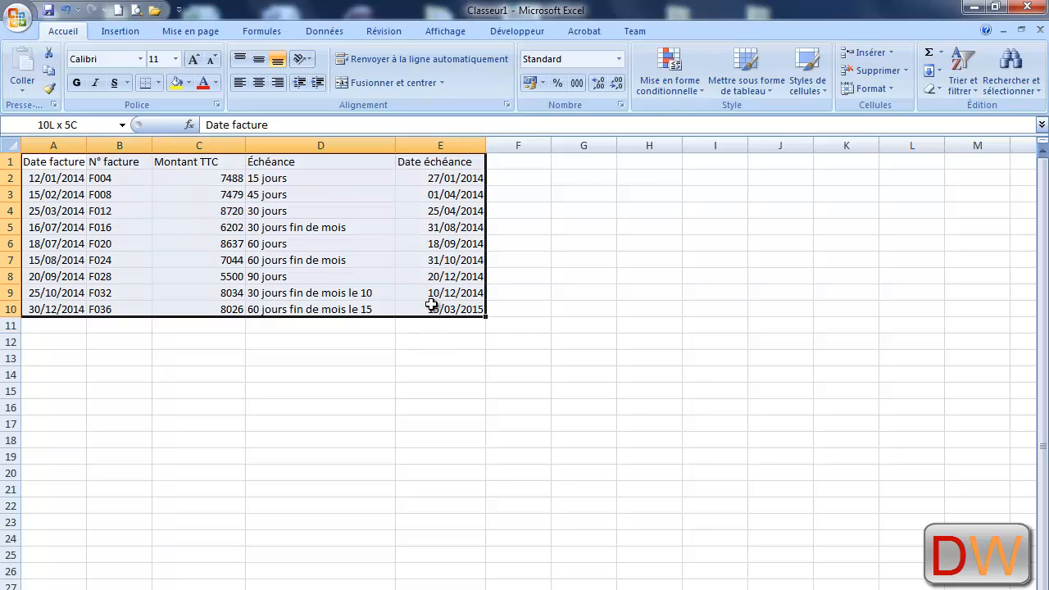
click(158, 86)
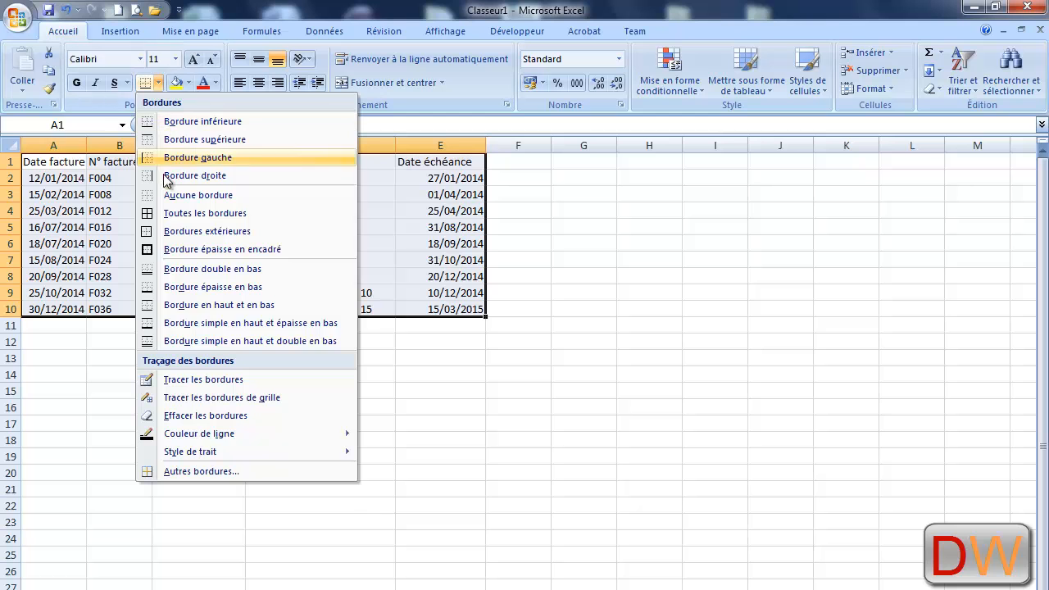
click(171, 212)
Step: Make the header row A1:E1 bold and centre its text horizontally
drag(73, 159, 426, 160)
click(76, 83)
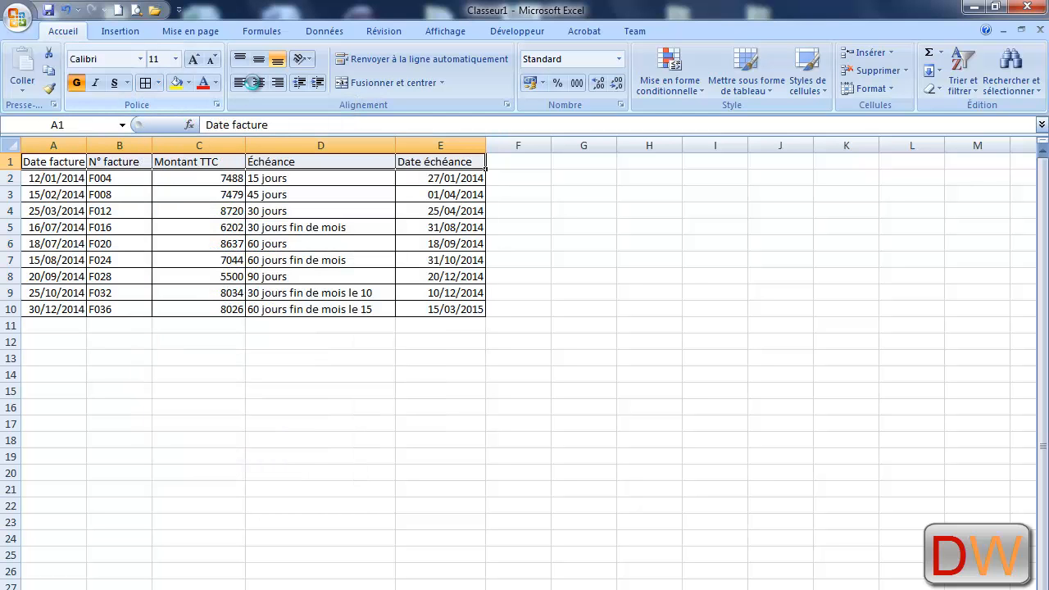
click(259, 84)
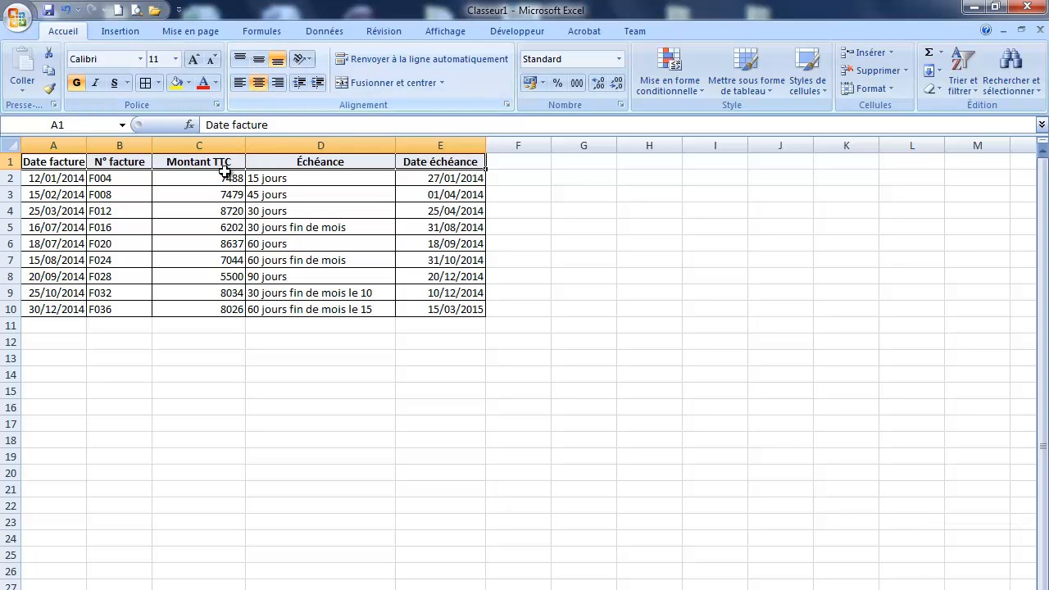